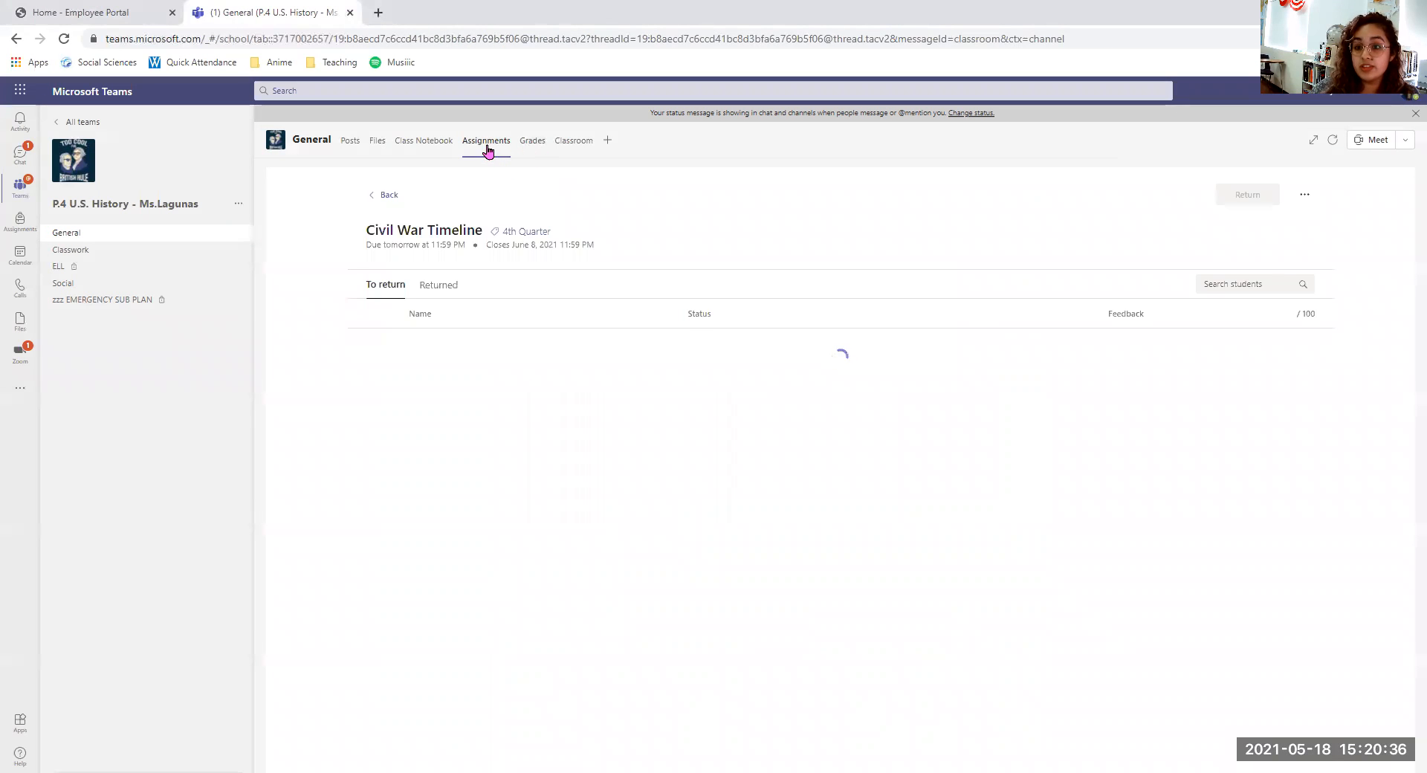
# Step: View the Civil War Timeline assignment as a student and open its Civil War Timeline (in Class and Homework) page
pyautogui.click(1300, 194)
pyautogui.click(1231, 263)
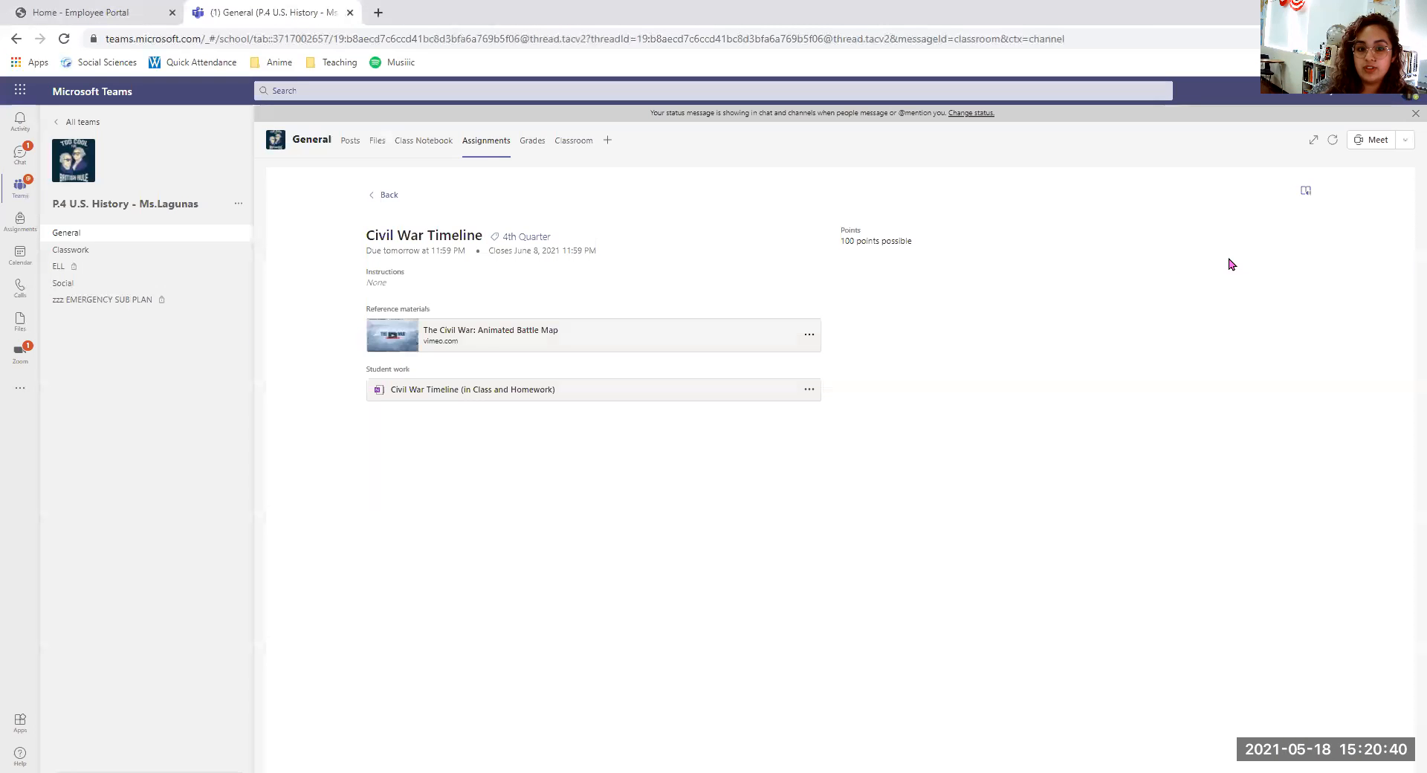
pyautogui.click(431, 396)
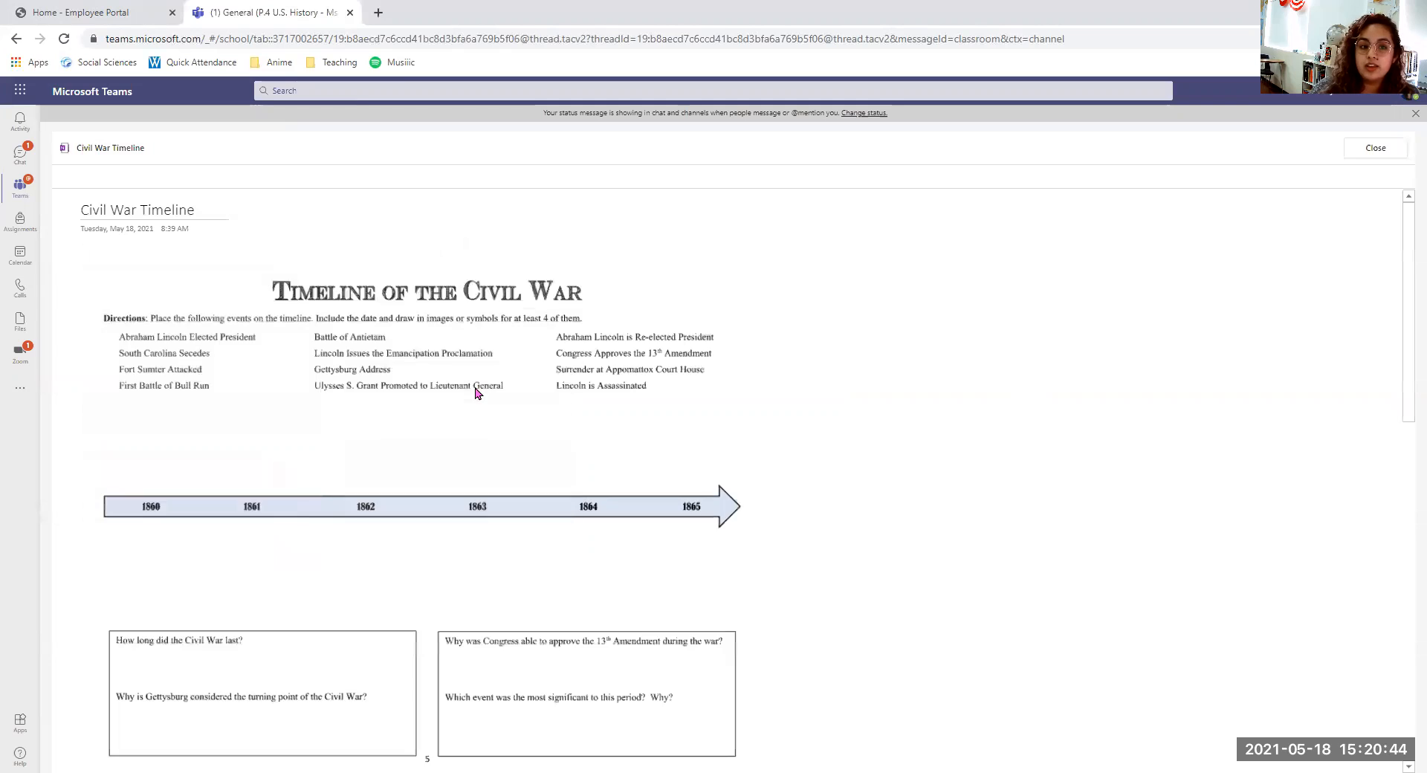
pyautogui.click(16, 38)
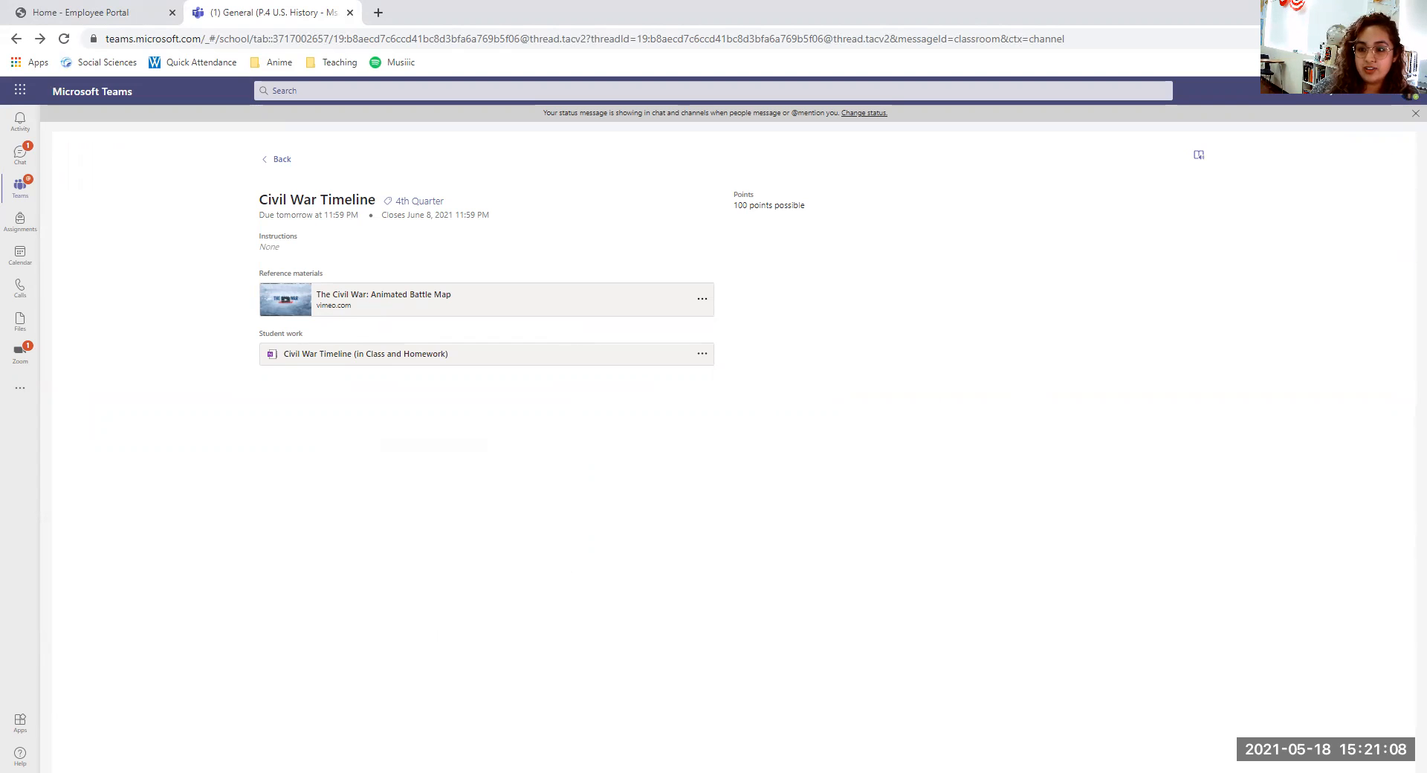
pyautogui.click(1386, 39)
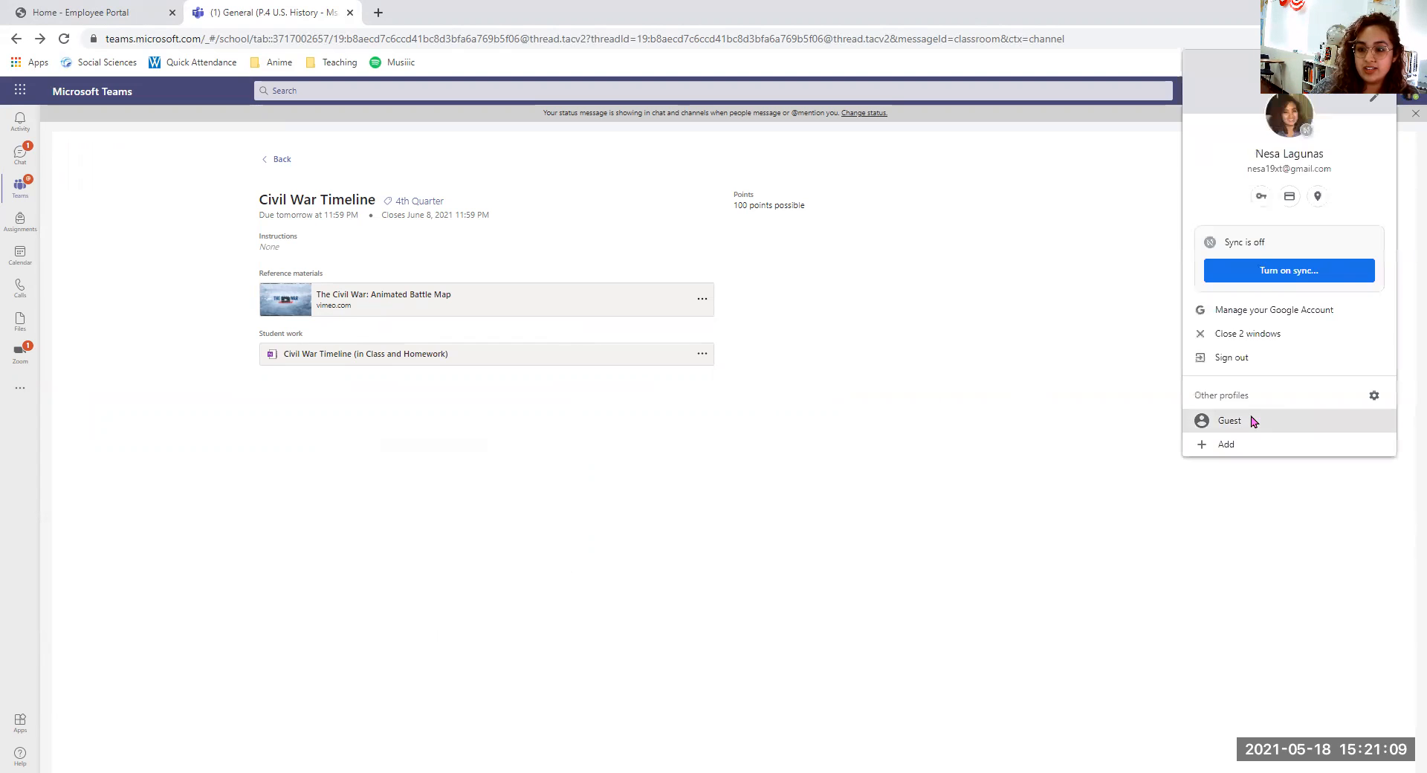
pyautogui.click(1013, 383)
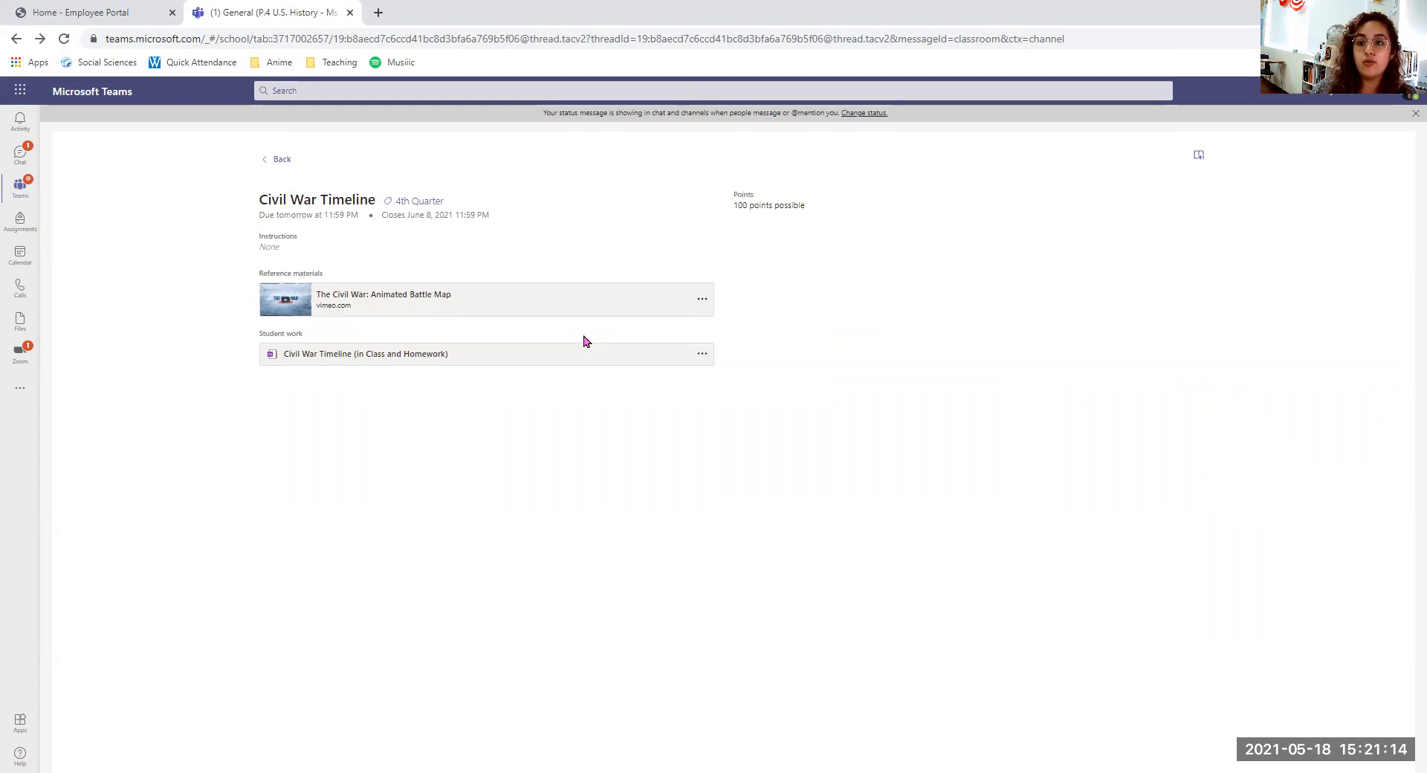
pyautogui.click(384, 360)
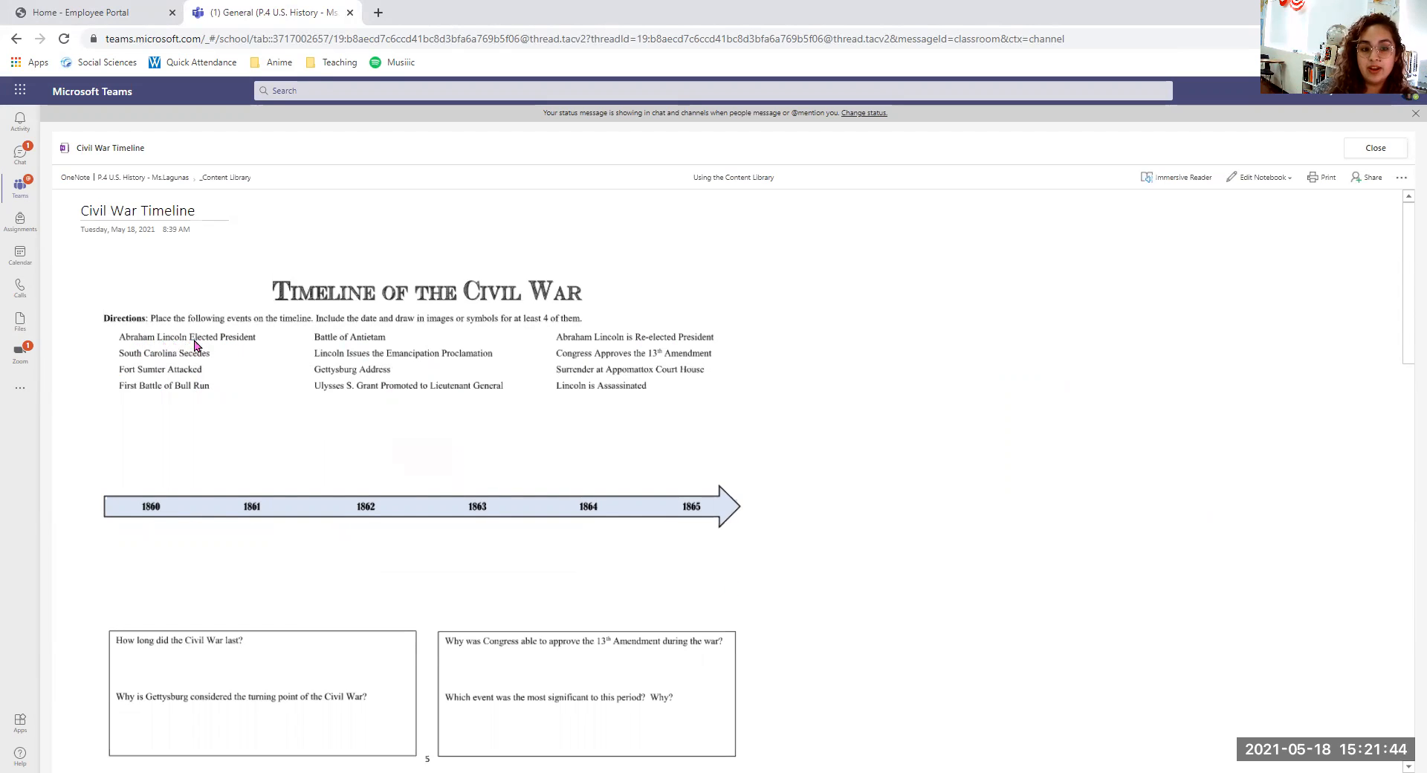
# Step: Try to open brittanica.com in a new browser tab
pyautogui.click(378, 14)
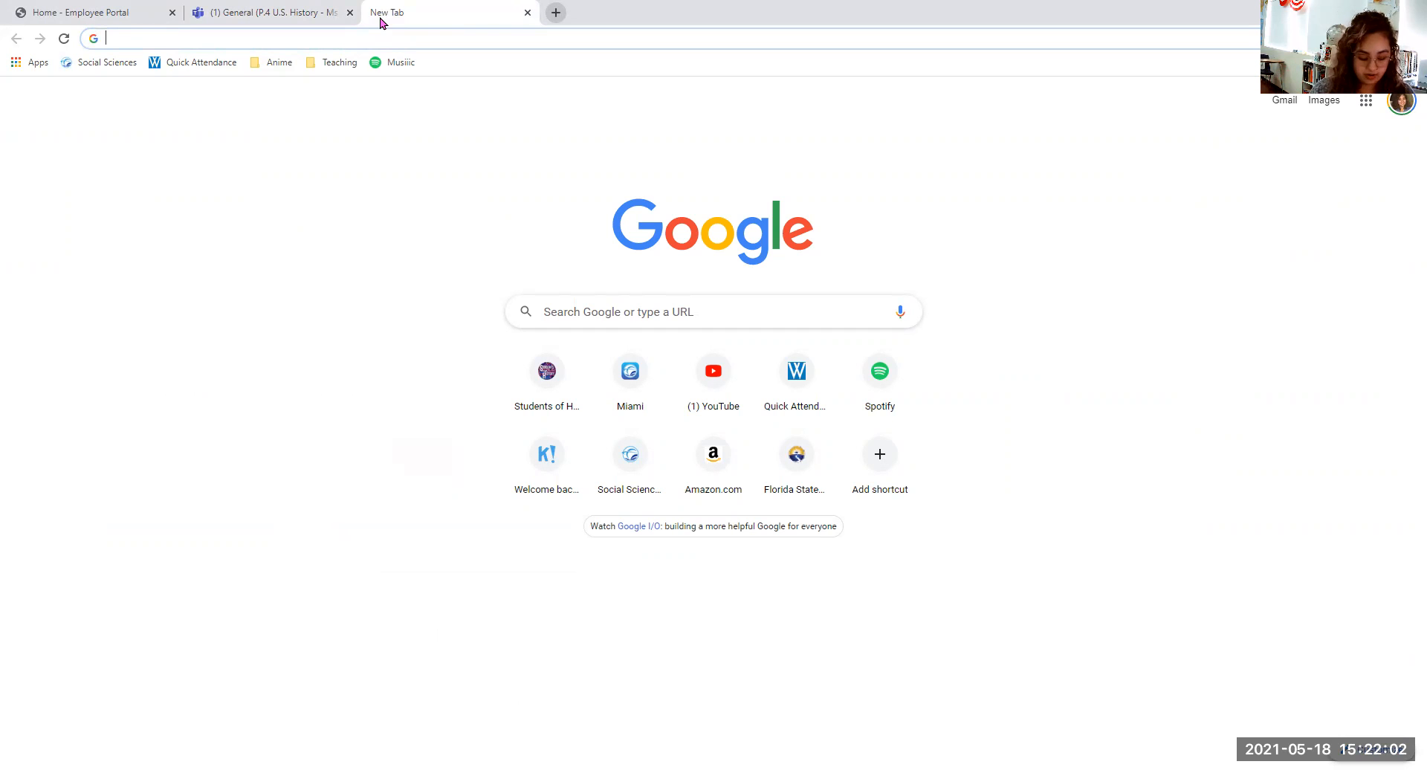
pyautogui.write('britta')
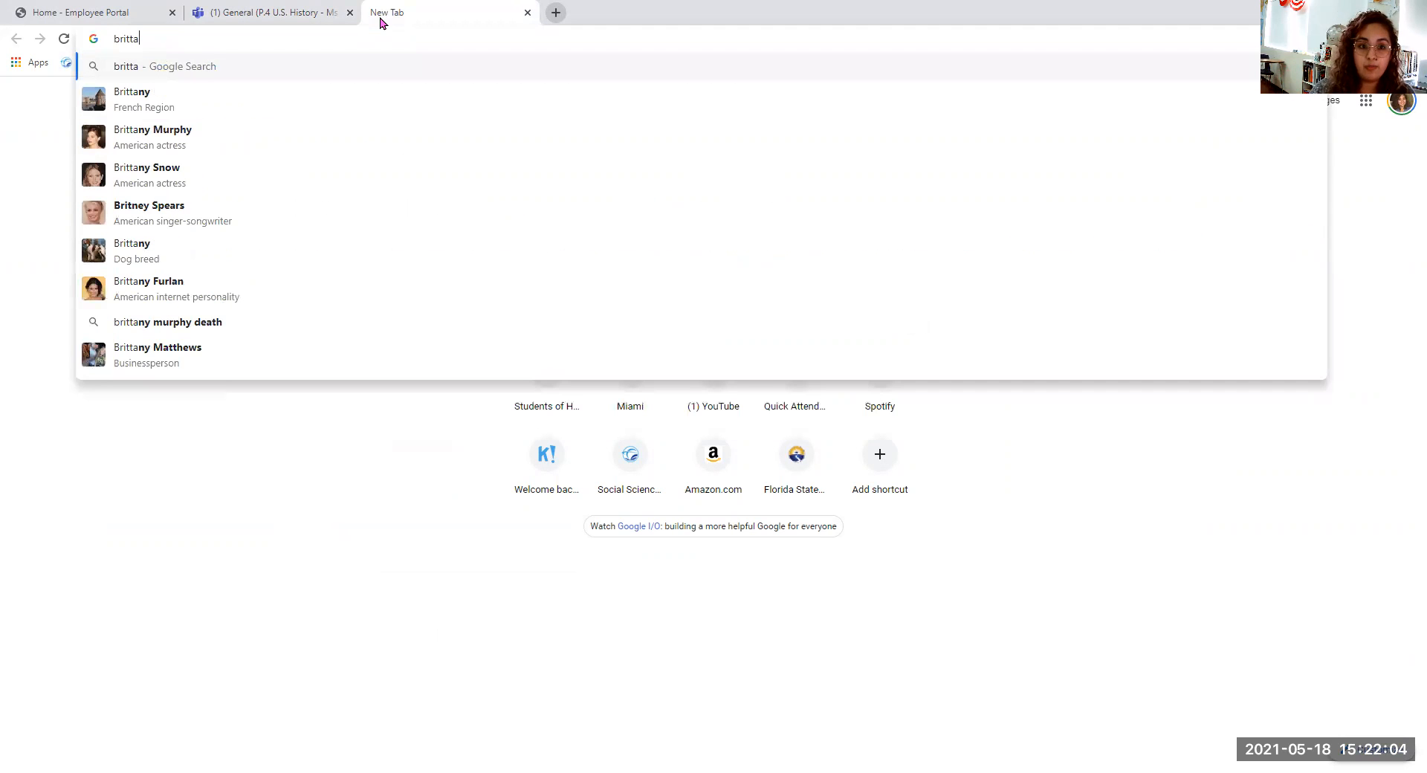
pyautogui.write('nica.')
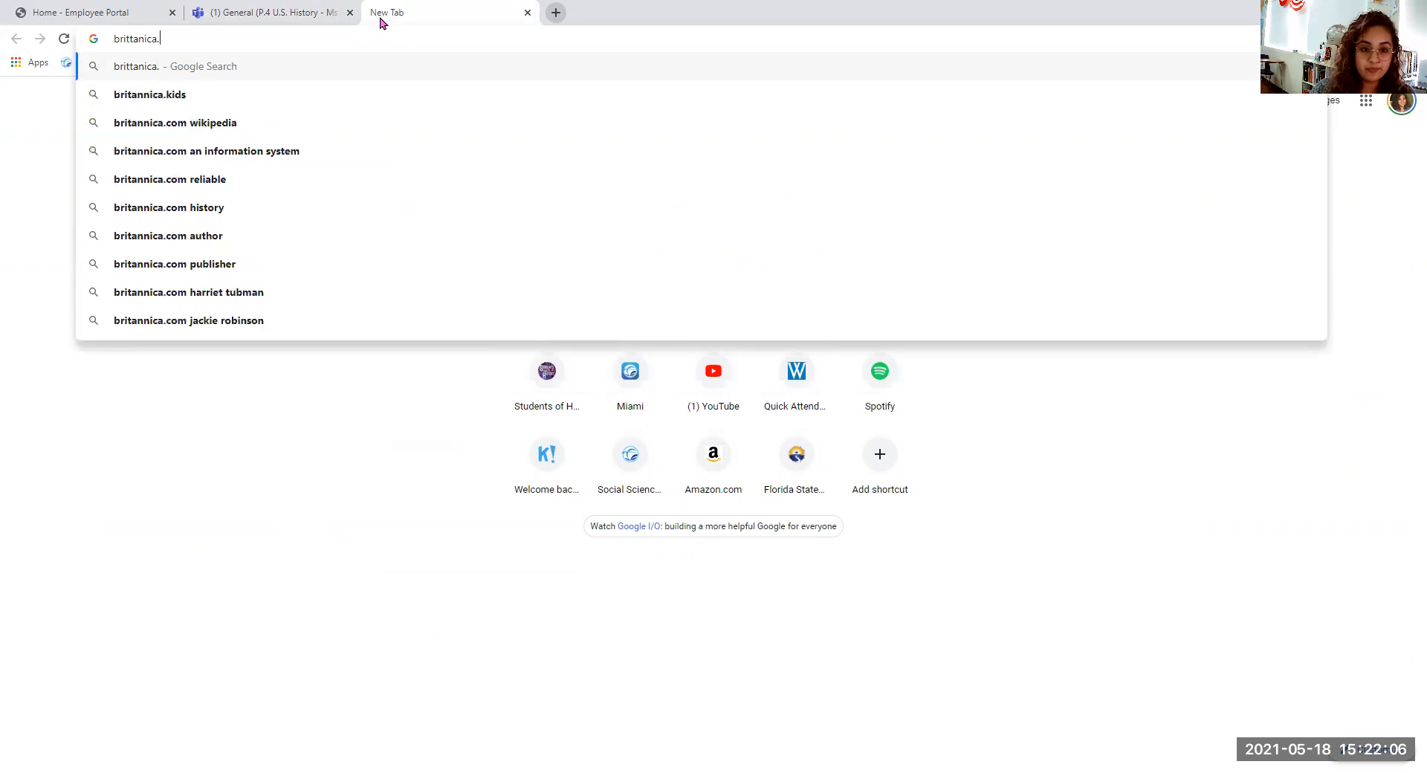
pyautogui.write('com')
pyautogui.press('Return')
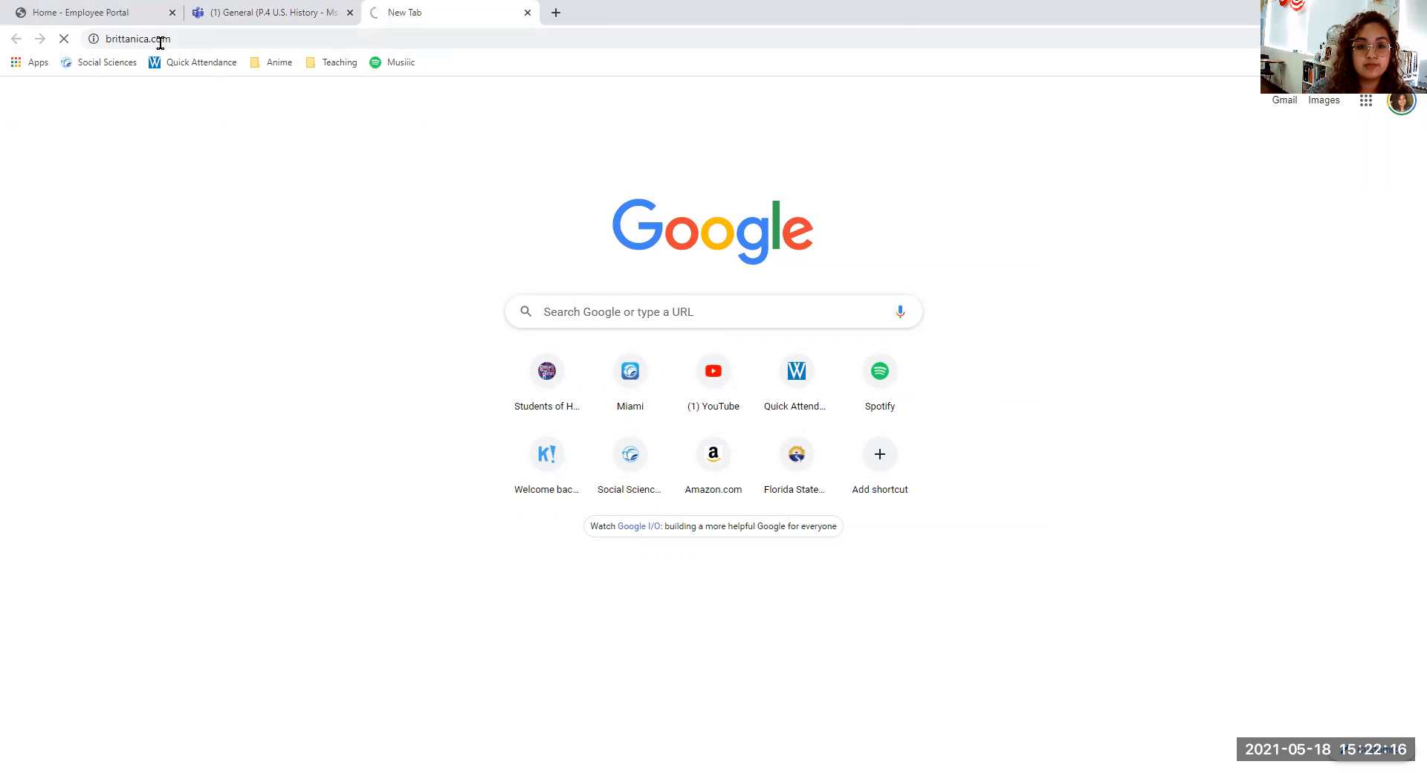
# Step: Search Google in another new tab for "abraham lincoln elected president" and expand the question about when he was elected
pyautogui.click(555, 13)
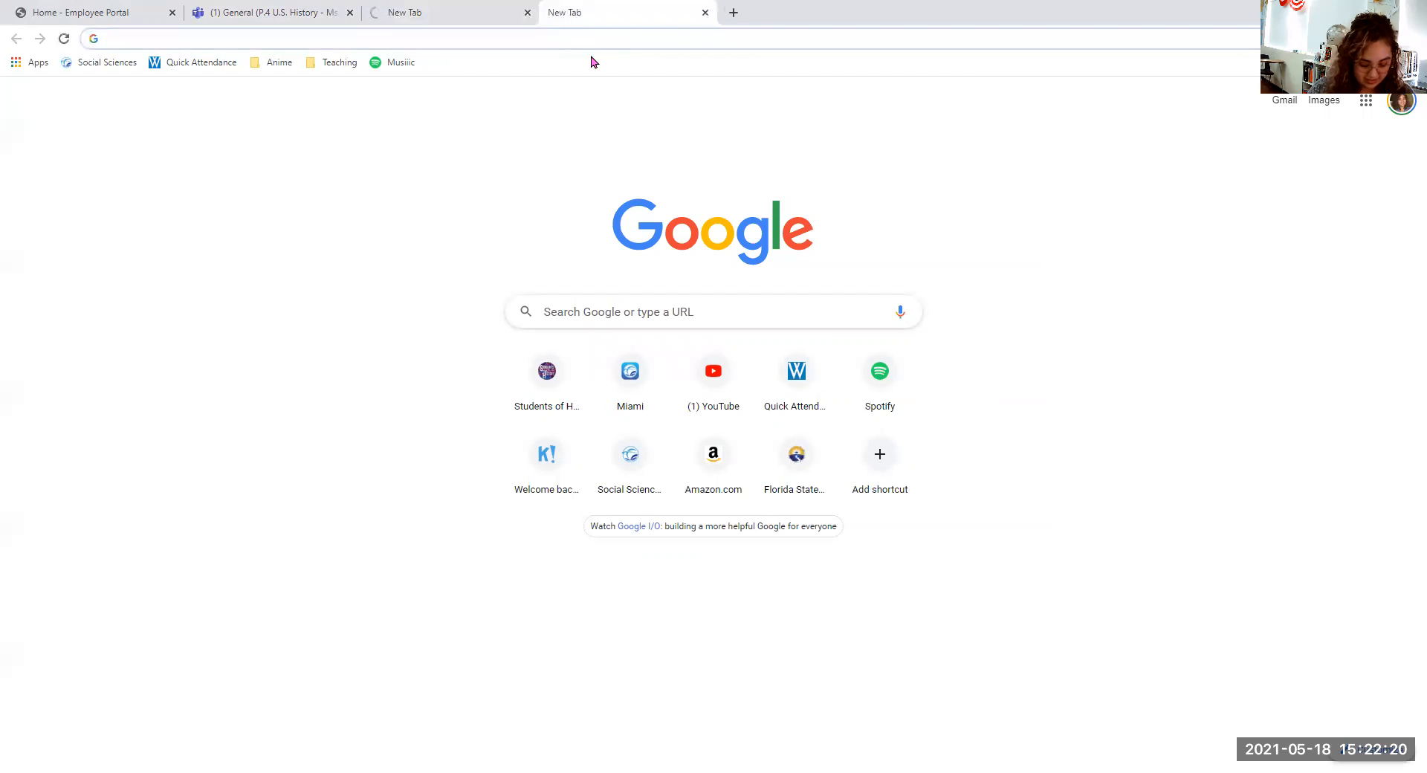
pyautogui.write('Abraham')
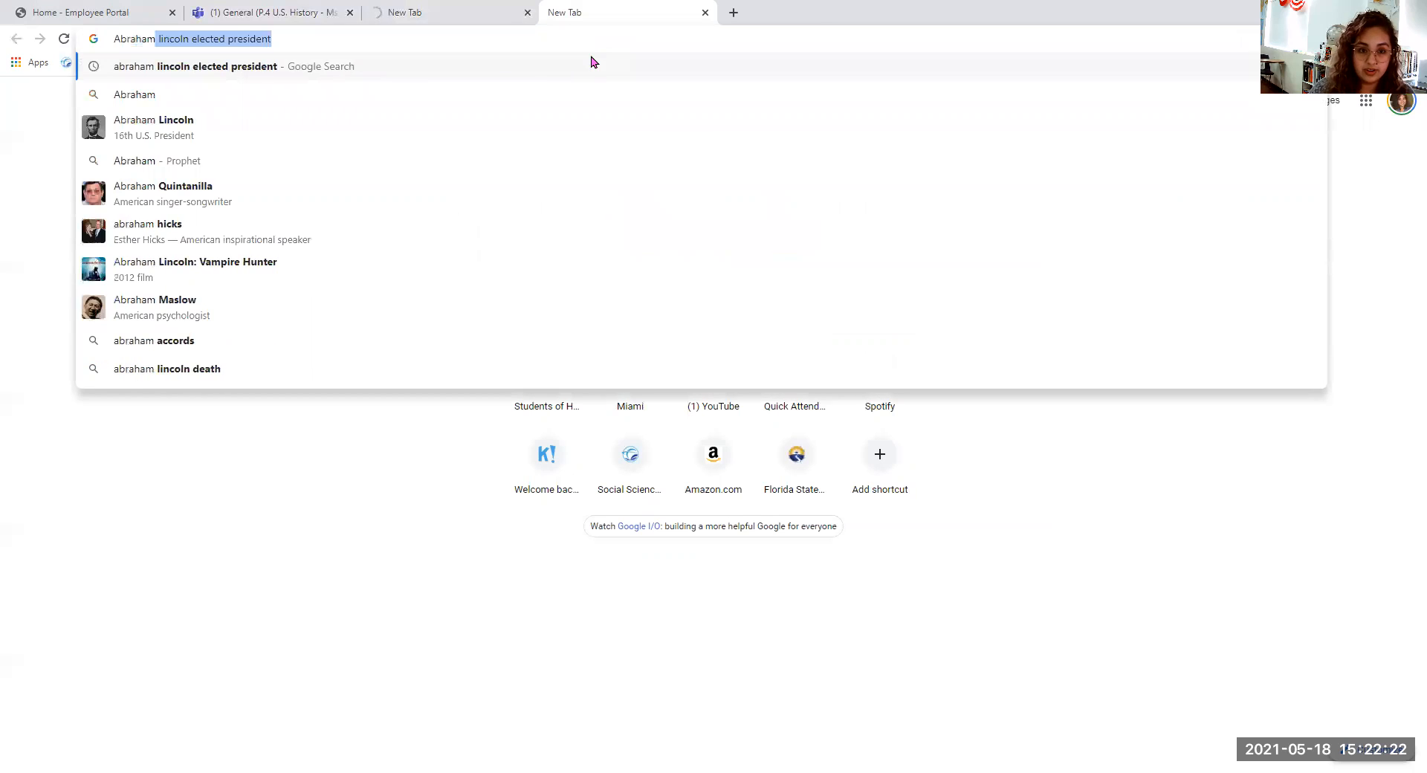
pyautogui.press('Return')
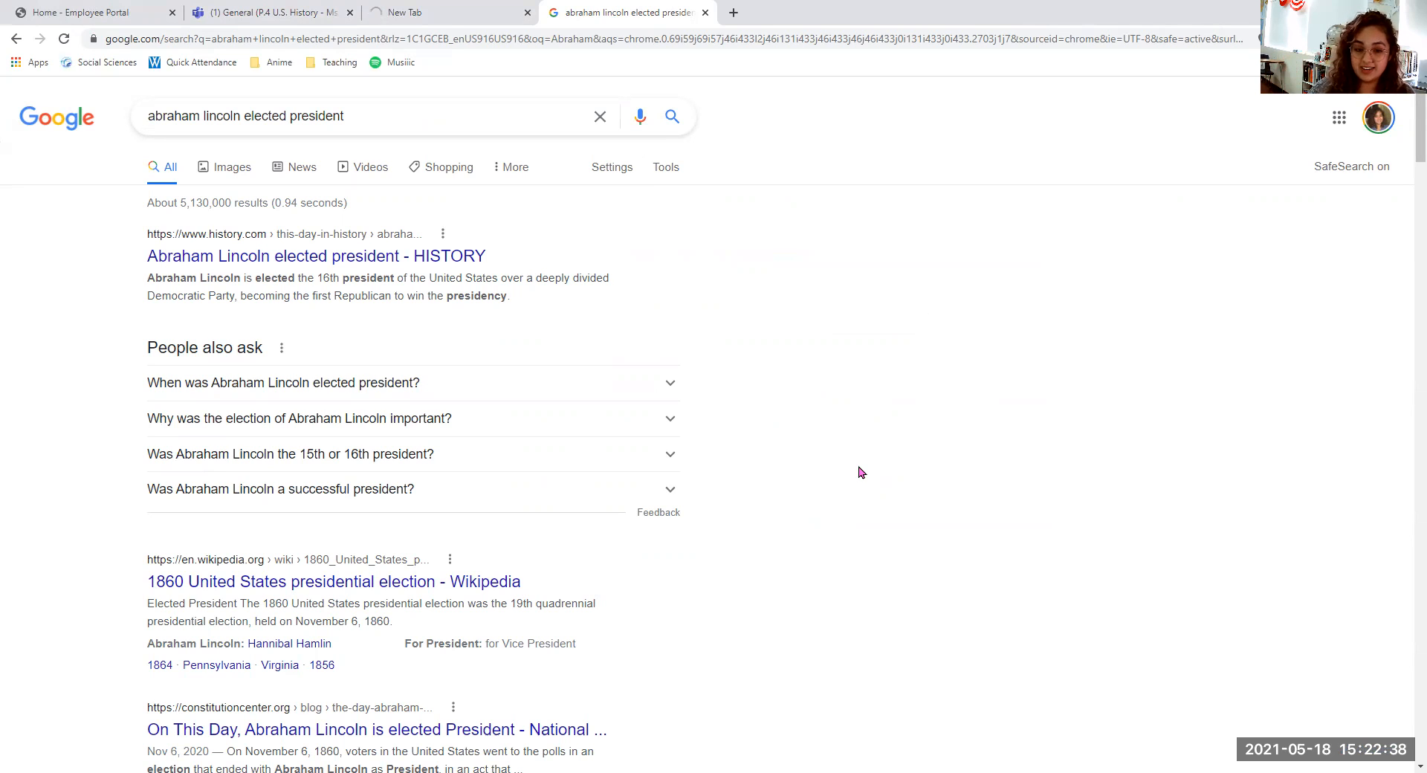
pyautogui.click(263, 385)
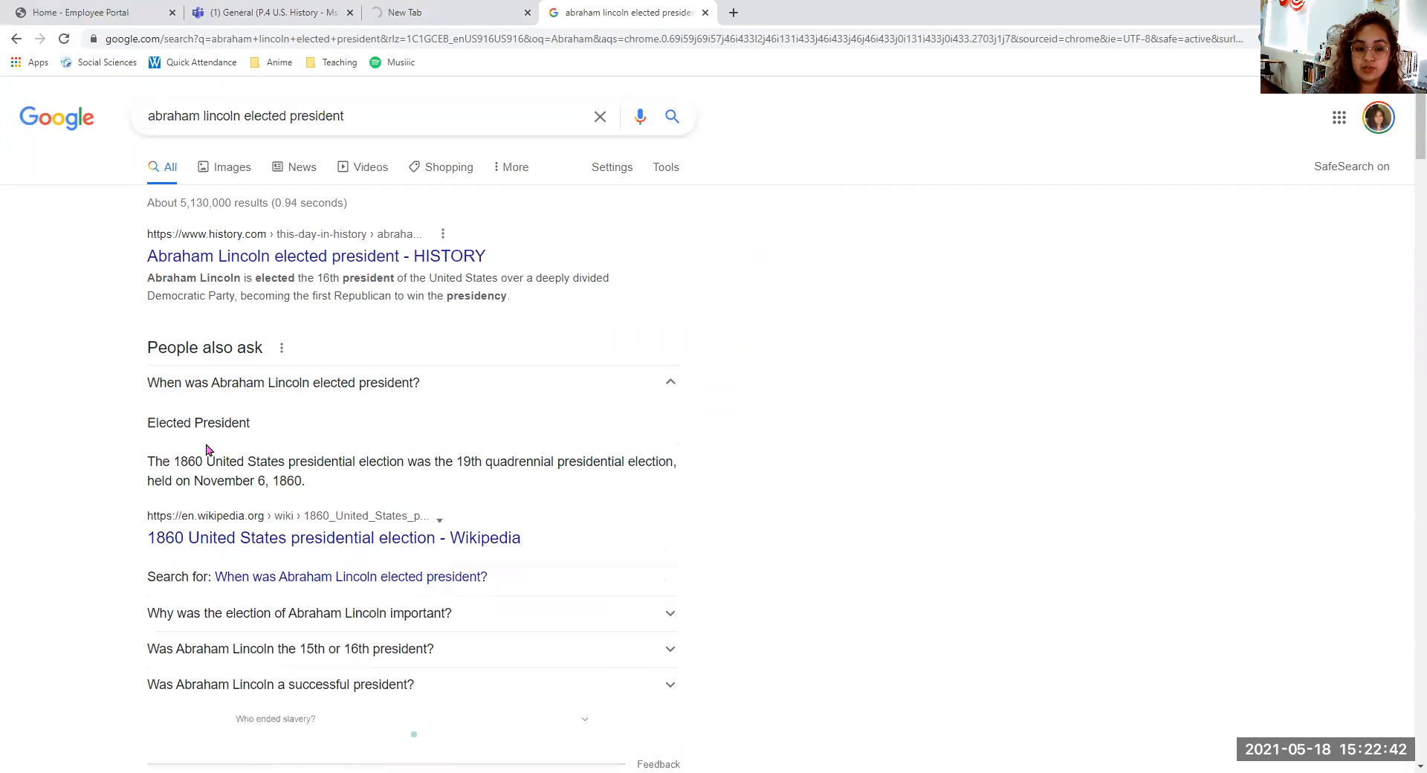
pyautogui.moveTo(169, 459); pyautogui.dragTo(232, 456)
pyautogui.click(272, 460)
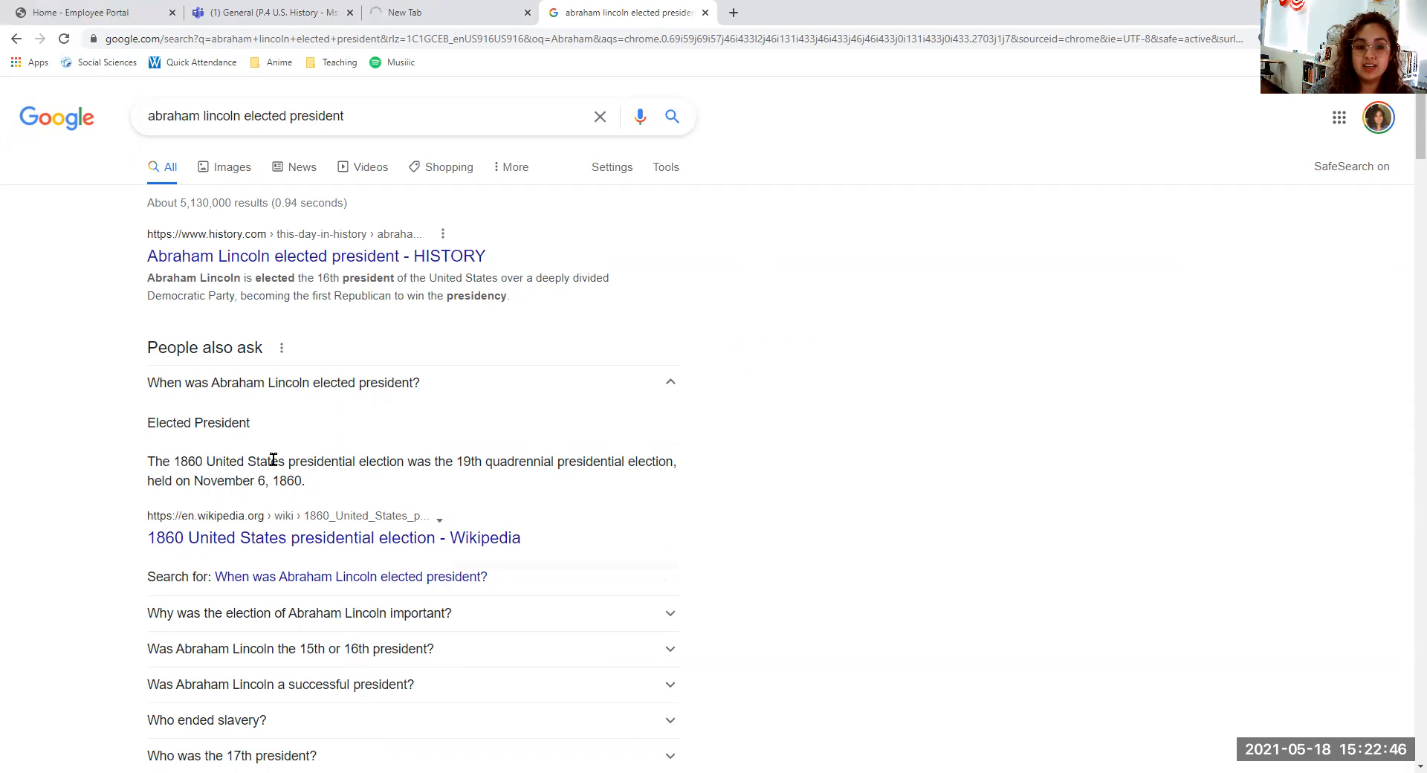
# Step: Return to the Civil War Timeline page and annotate the Abraham Lincoln Elected President event with "1860" in front of it
pyautogui.click(281, 7)
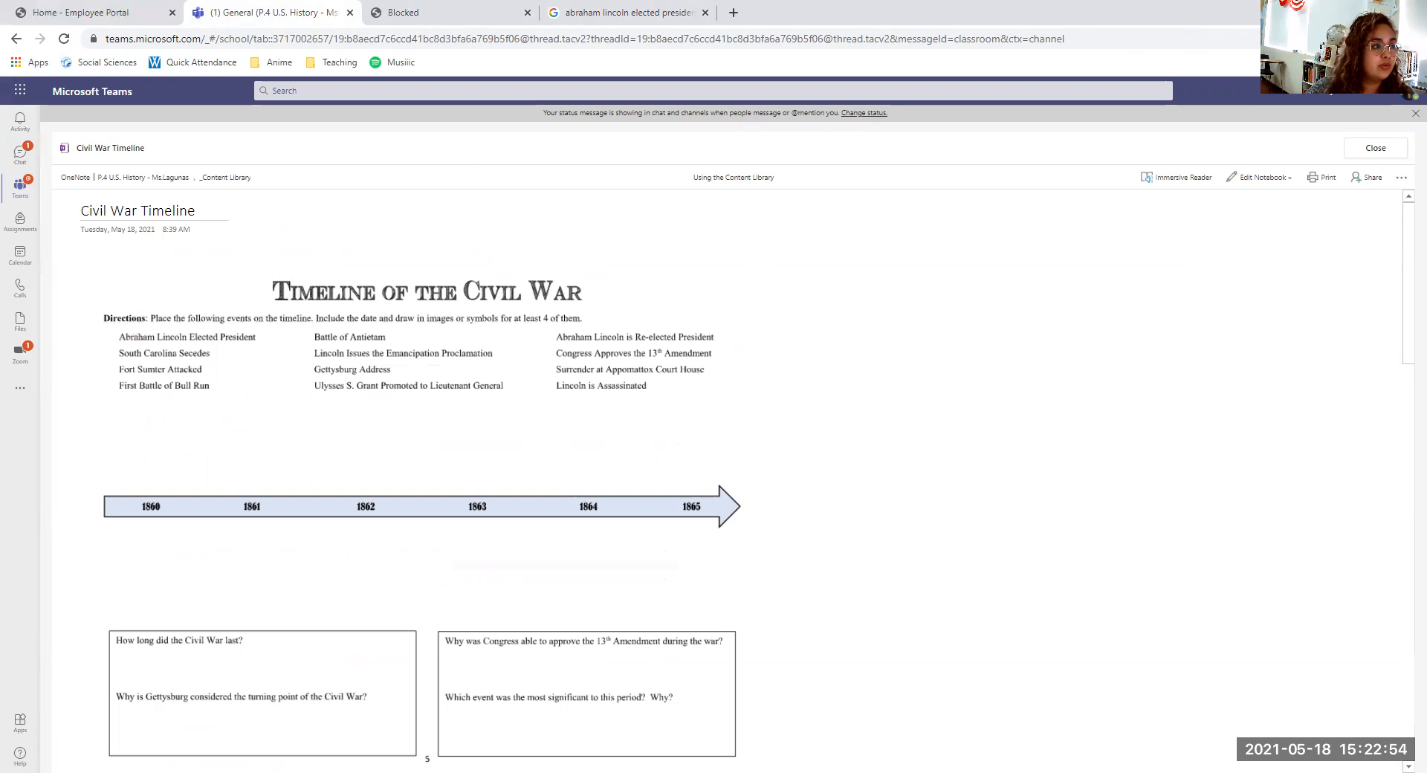
pyautogui.click(76, 335)
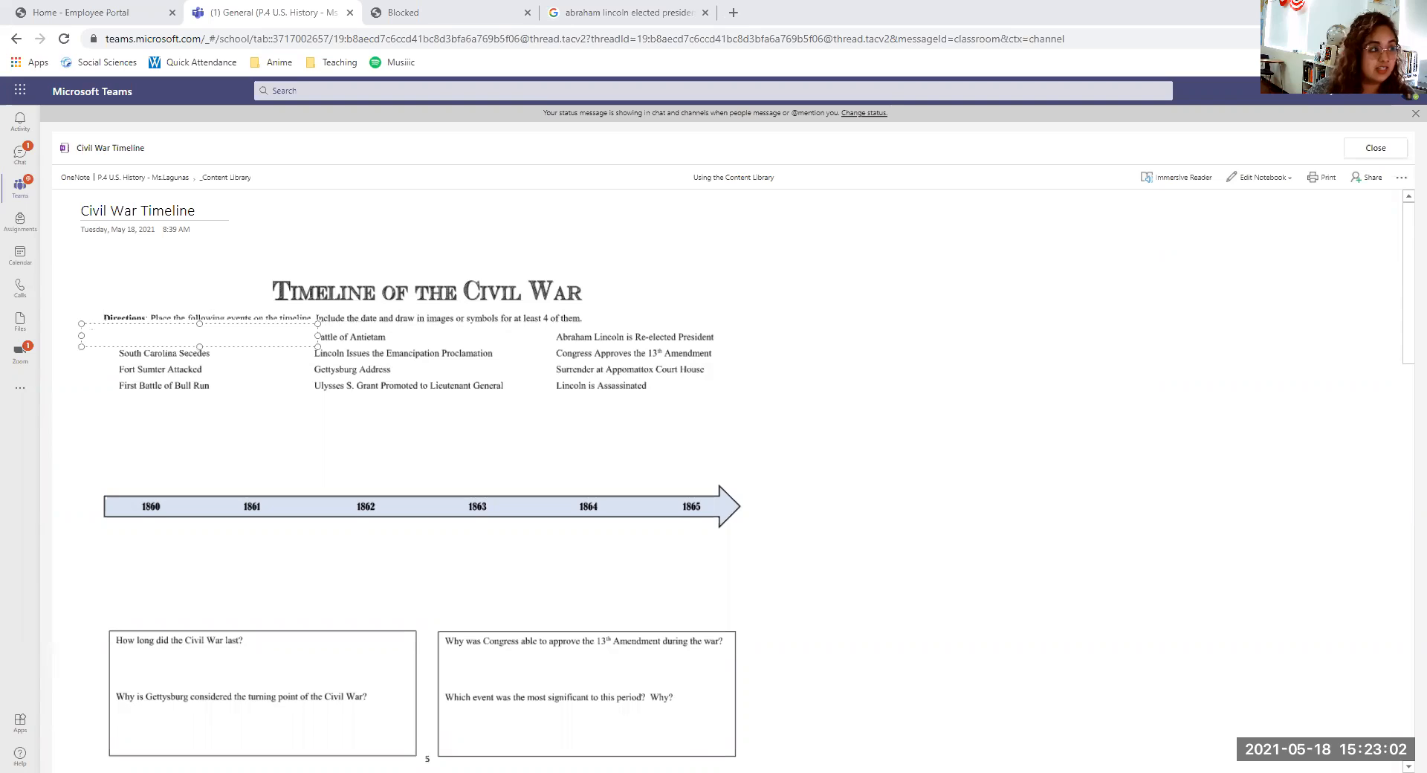
pyautogui.write('1860')
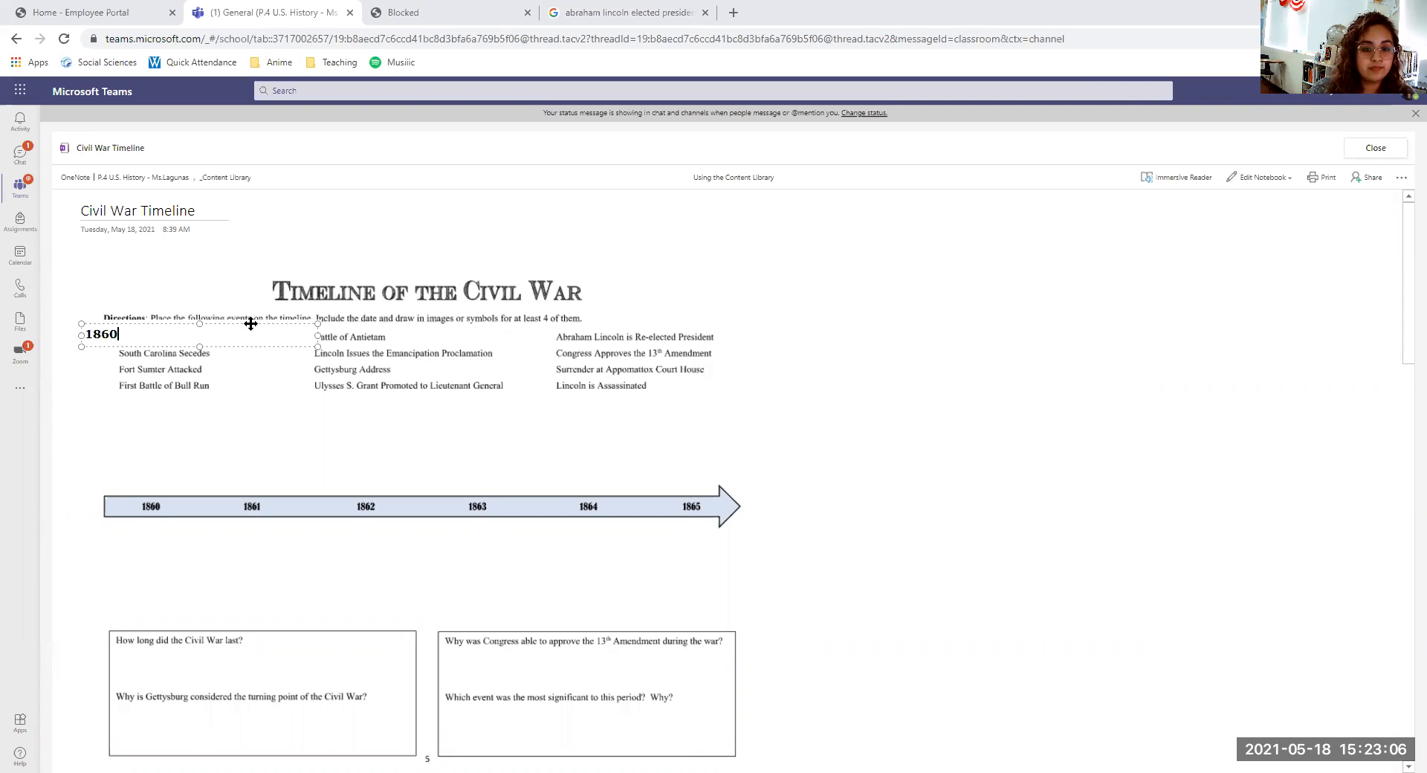
pyautogui.click(256, 354)
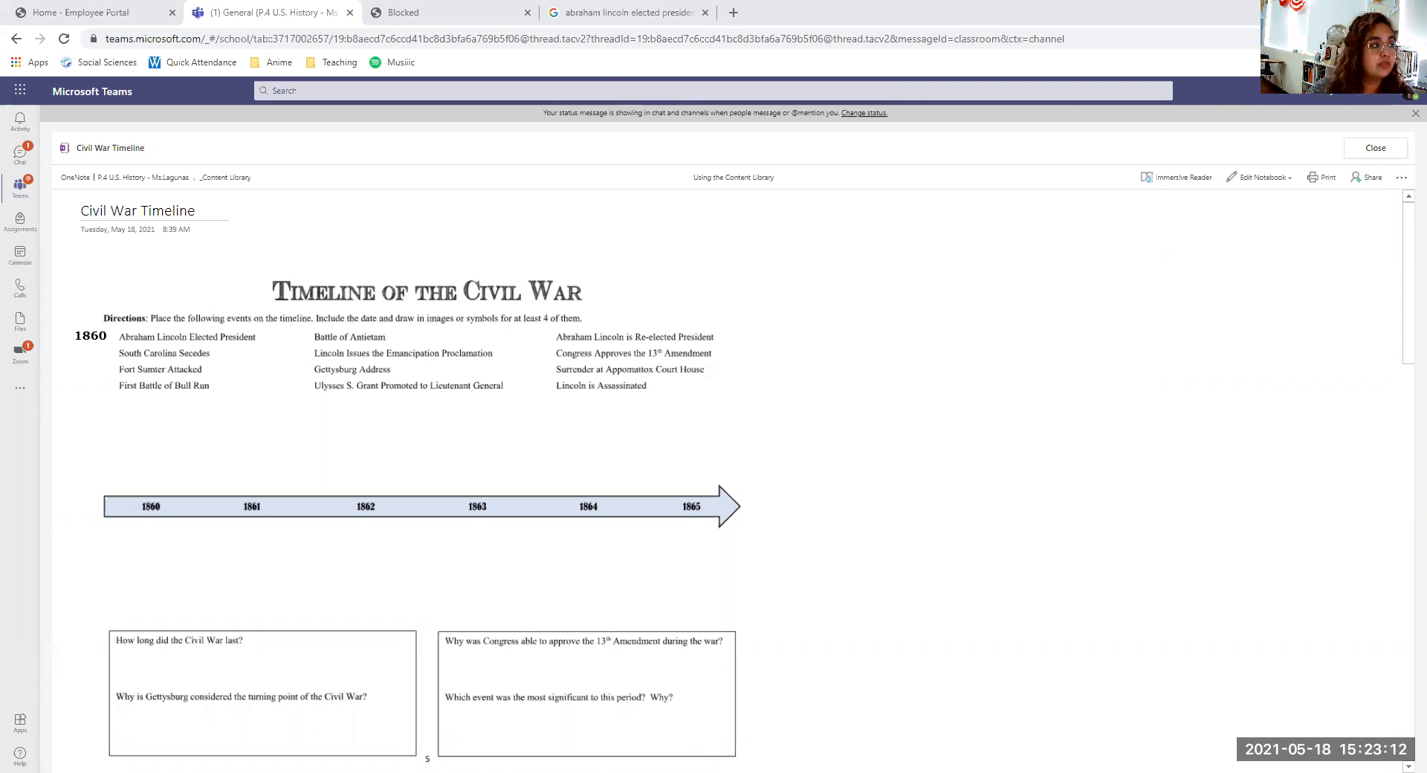
# Step: Search Google for "south carolina secedes" and highlight the secession date in the featured result
pyautogui.click(603, 15)
pyautogui.doubleClick(301, 117)
pyautogui.moveTo(301, 117); pyautogui.dragTo(11, 113)
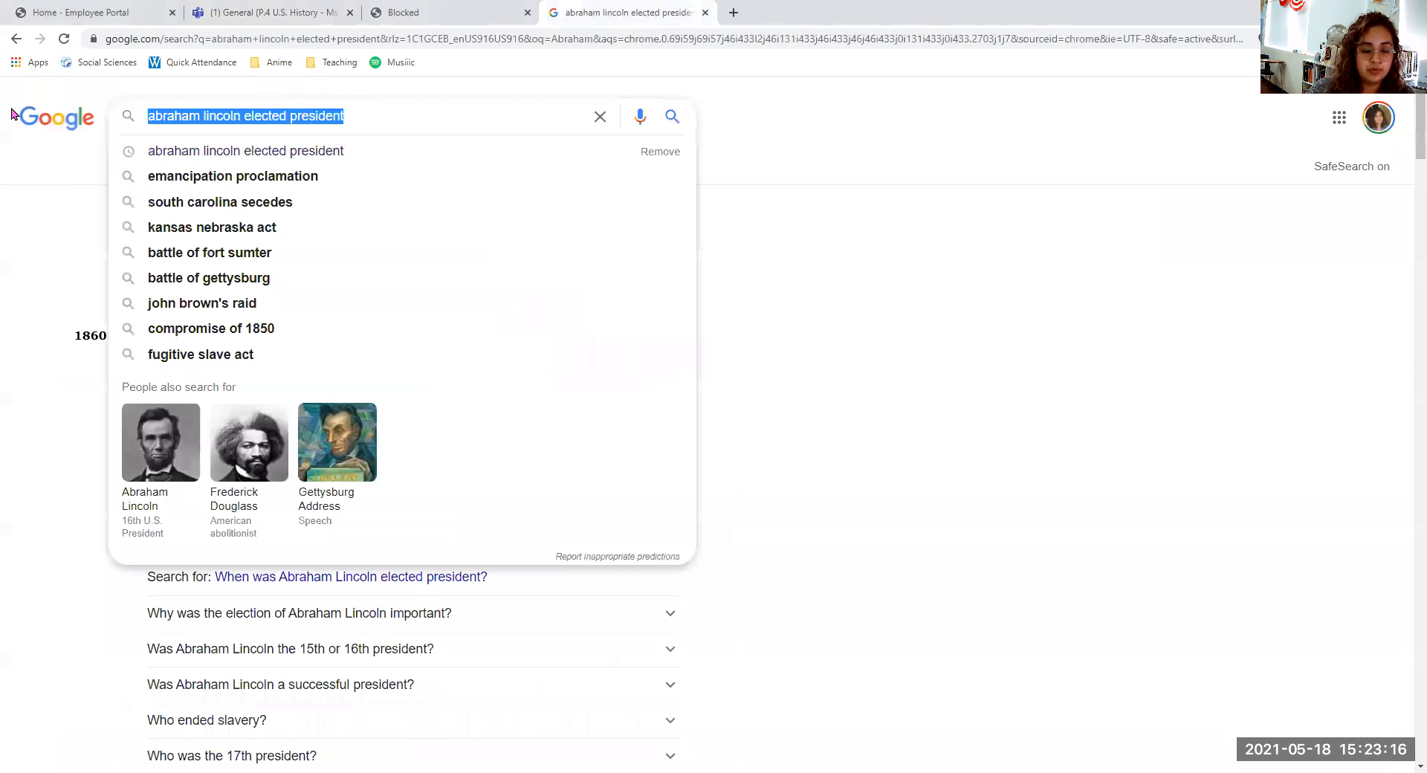
pyautogui.write('south carol')
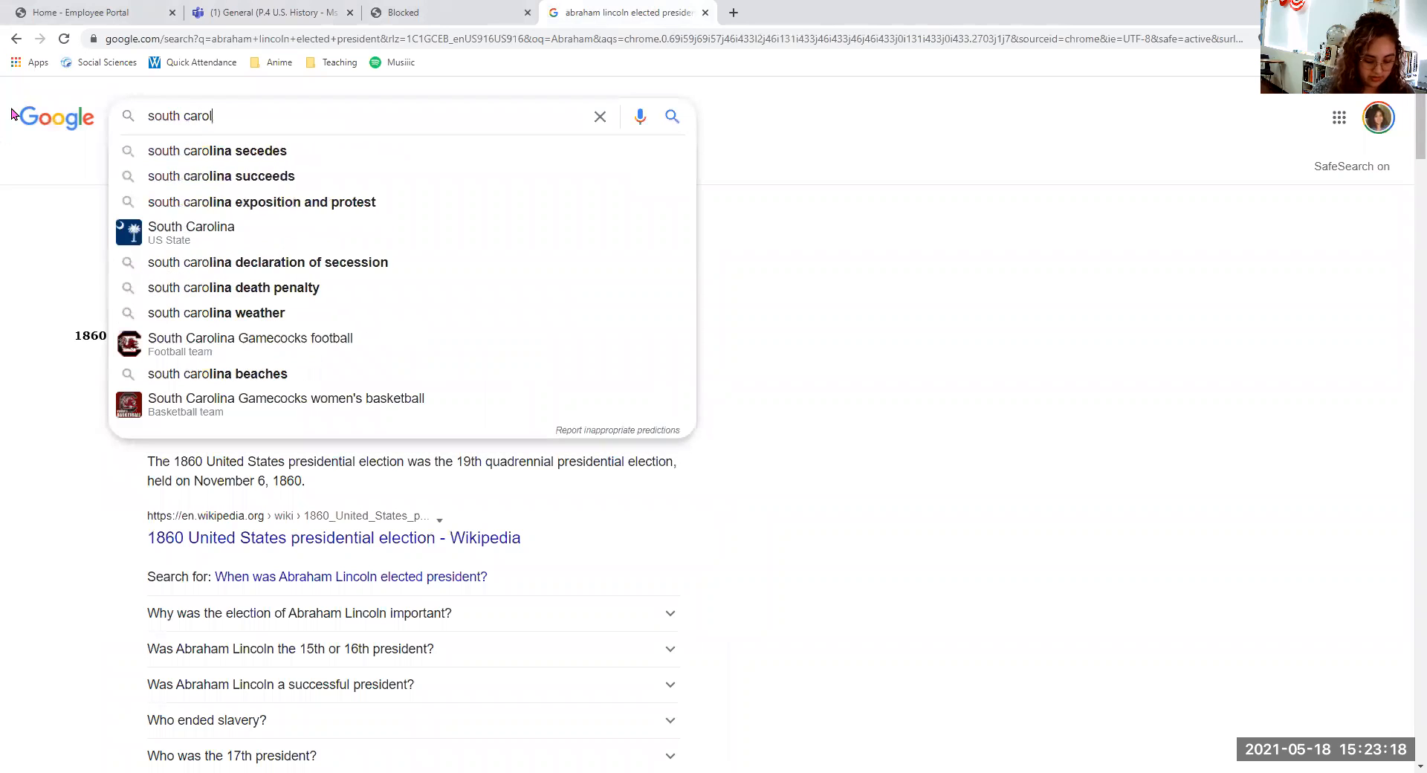
pyautogui.write('ina secee')
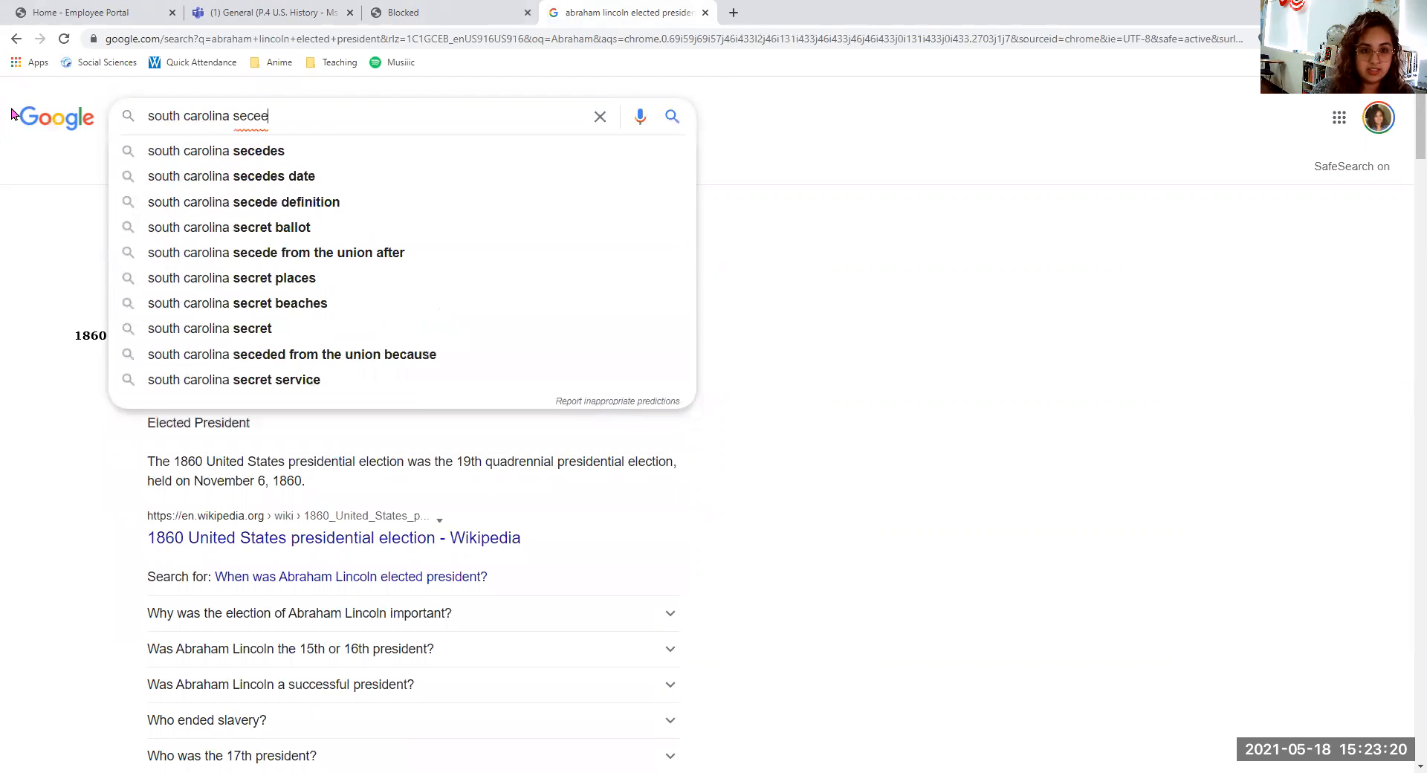
pyautogui.press('Down')
pyautogui.press('Return')
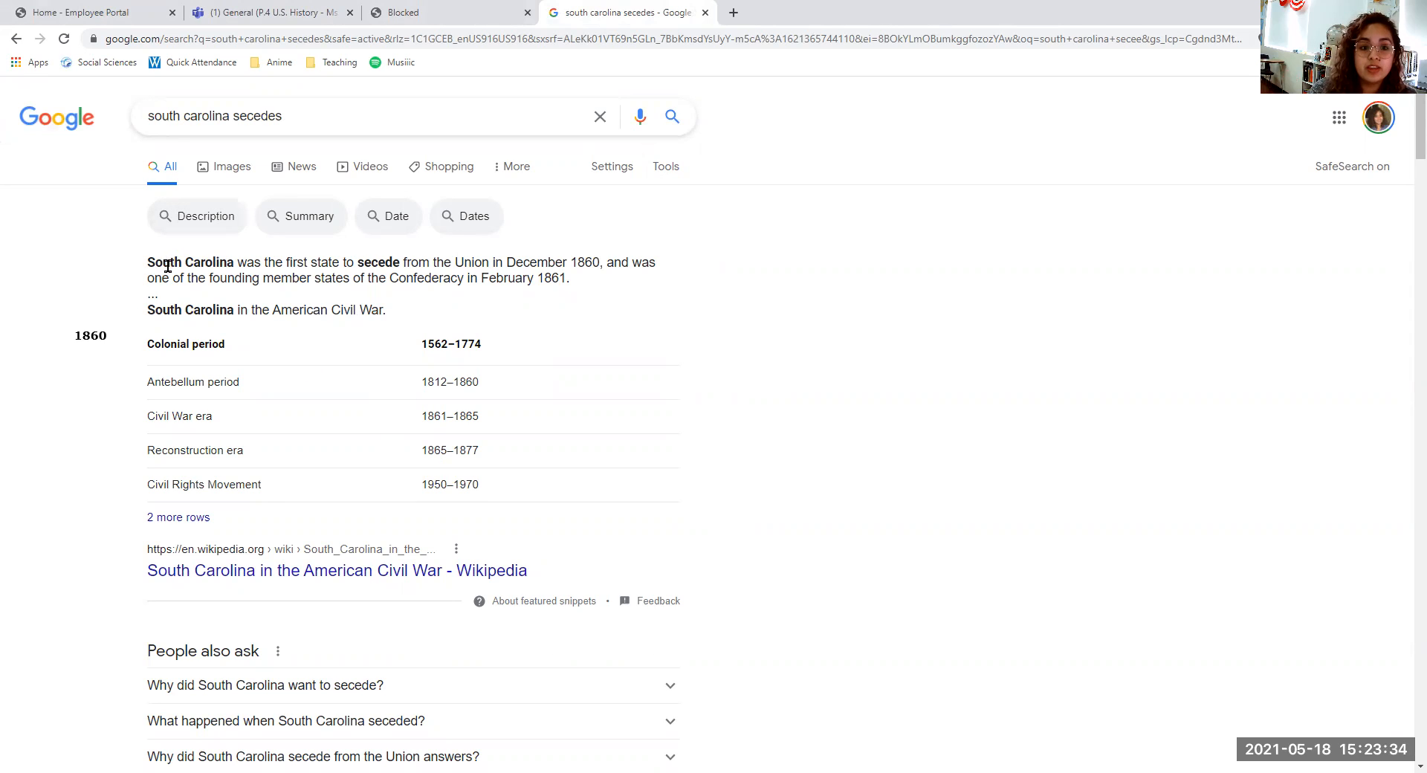
pyautogui.moveTo(155, 261); pyautogui.dragTo(607, 263)
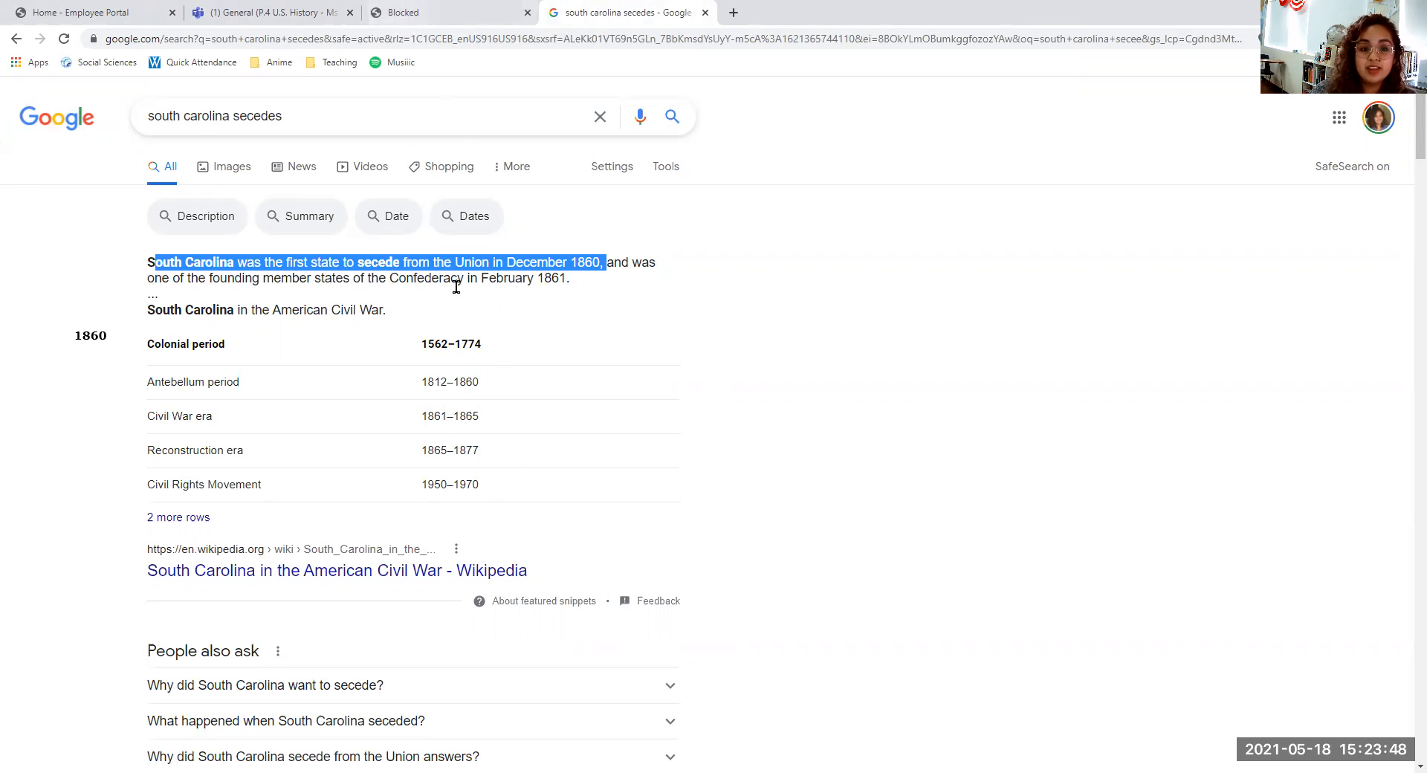
pyautogui.click(700, 351)
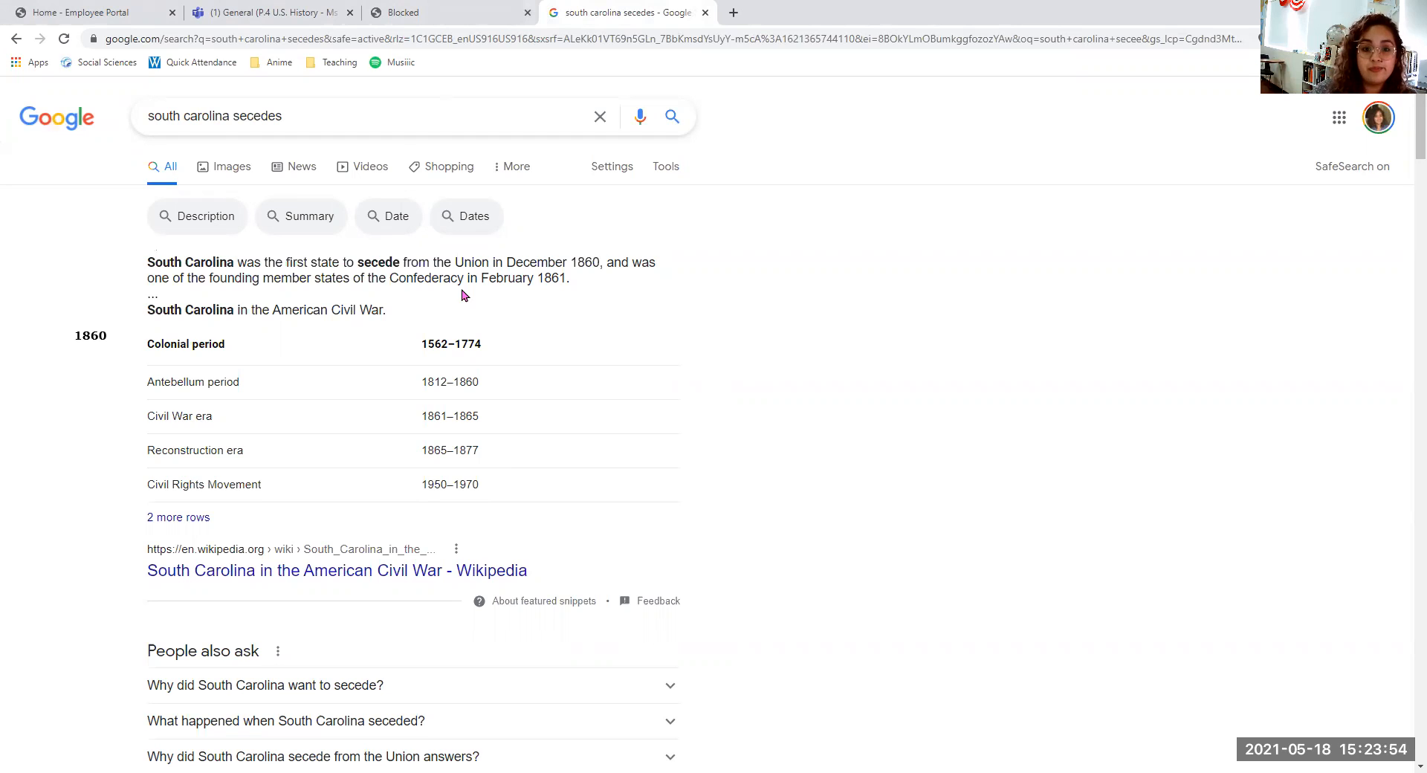
pyautogui.moveTo(516, 262); pyautogui.dragTo(587, 256)
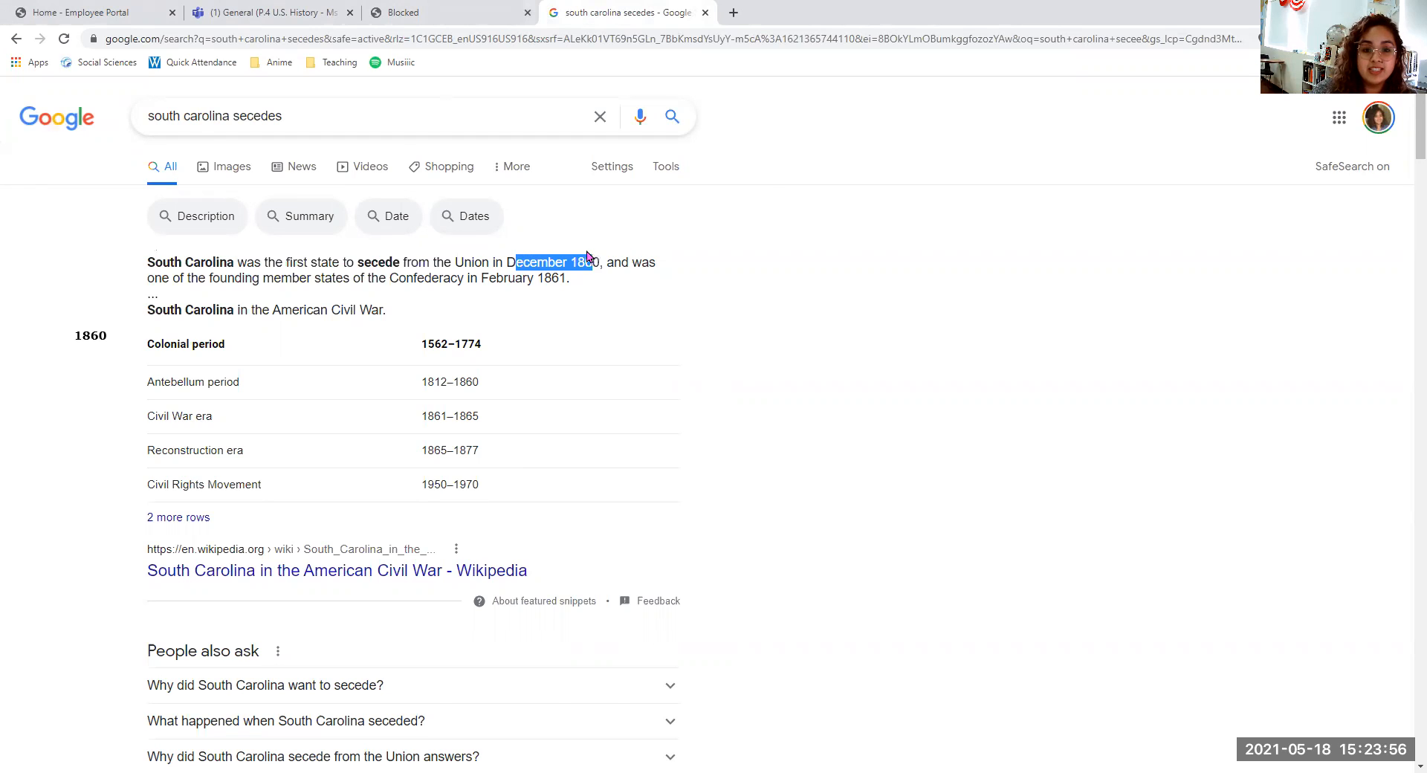
# Step: Return to the timeline page and annotate the South Carolina Secedes event with "Dec 1860" in front of it
pyautogui.click(249, 13)
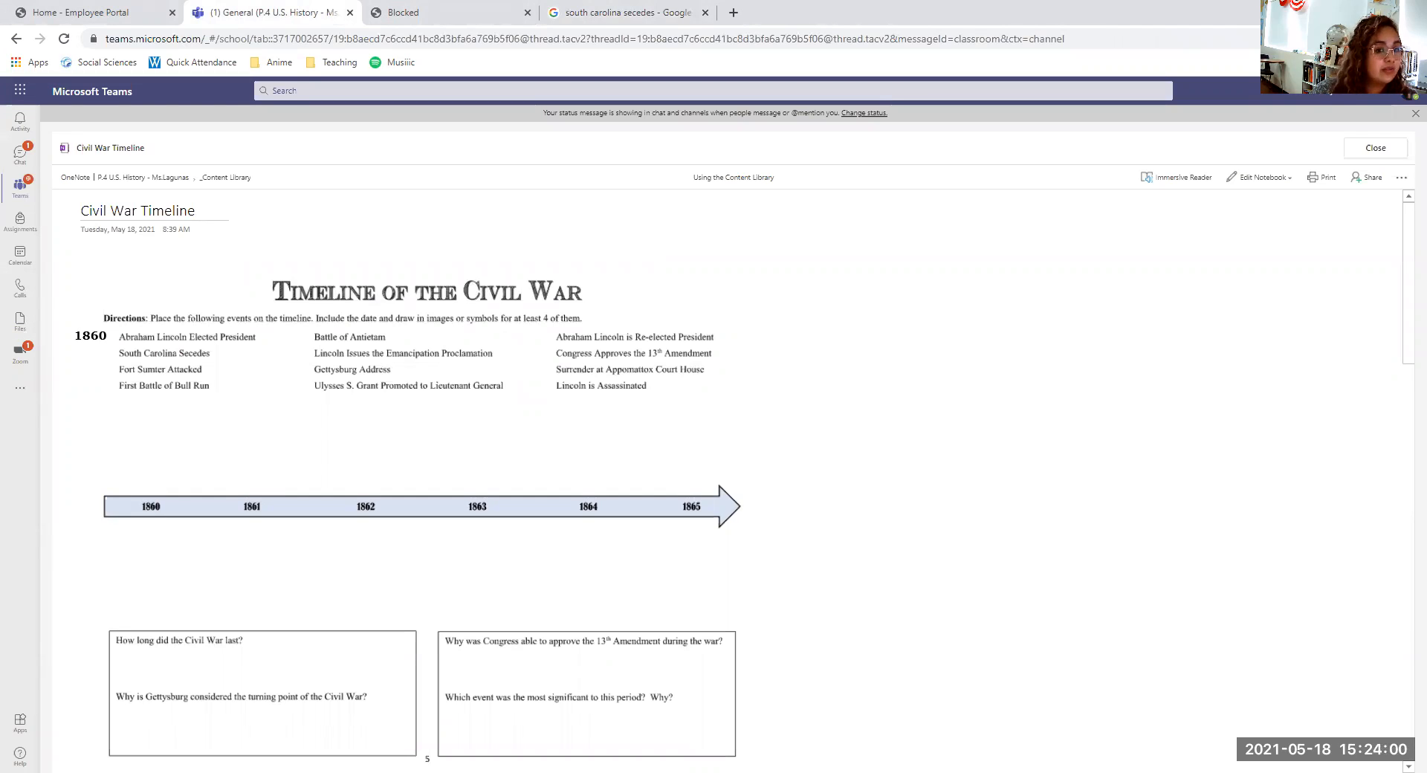
pyautogui.click(109, 361)
pyautogui.write('Dec')
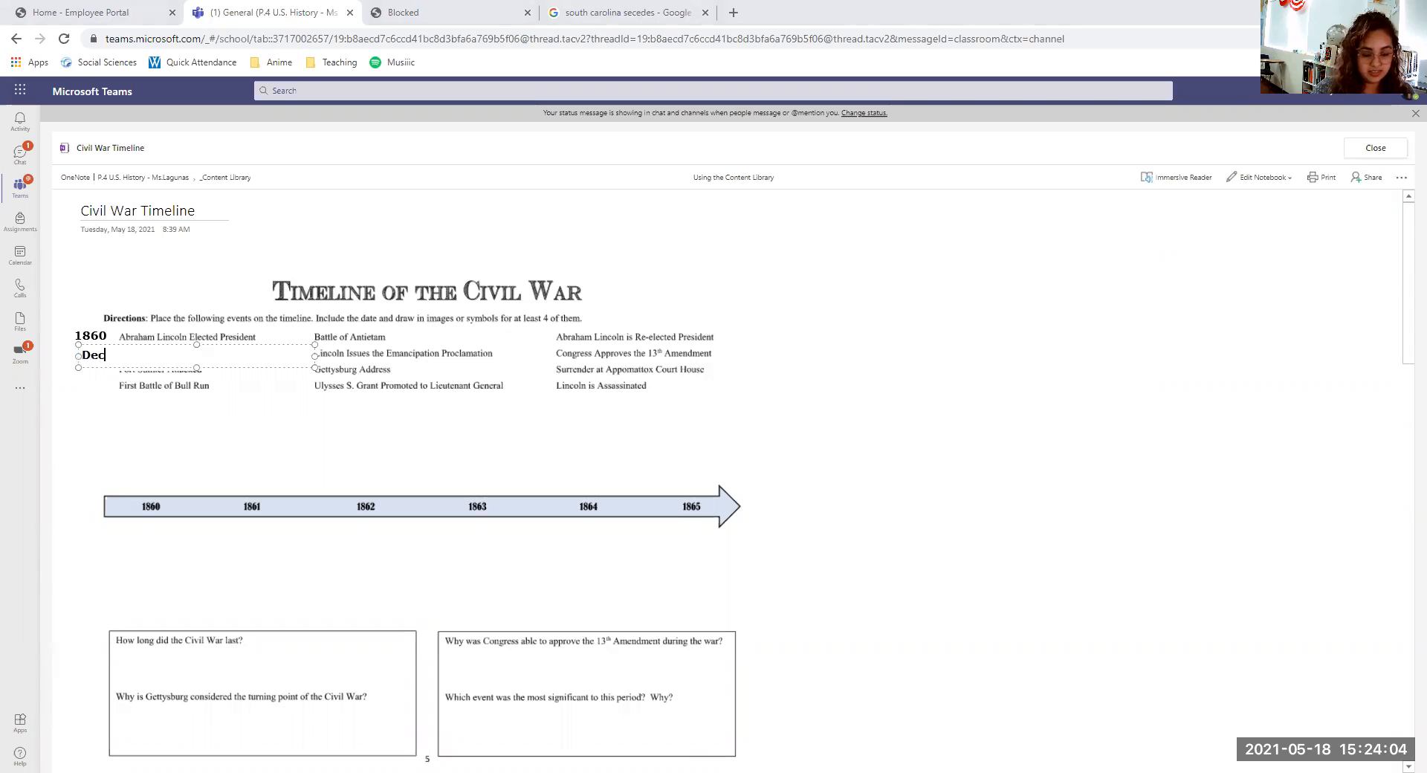
pyautogui.write(' 1860')
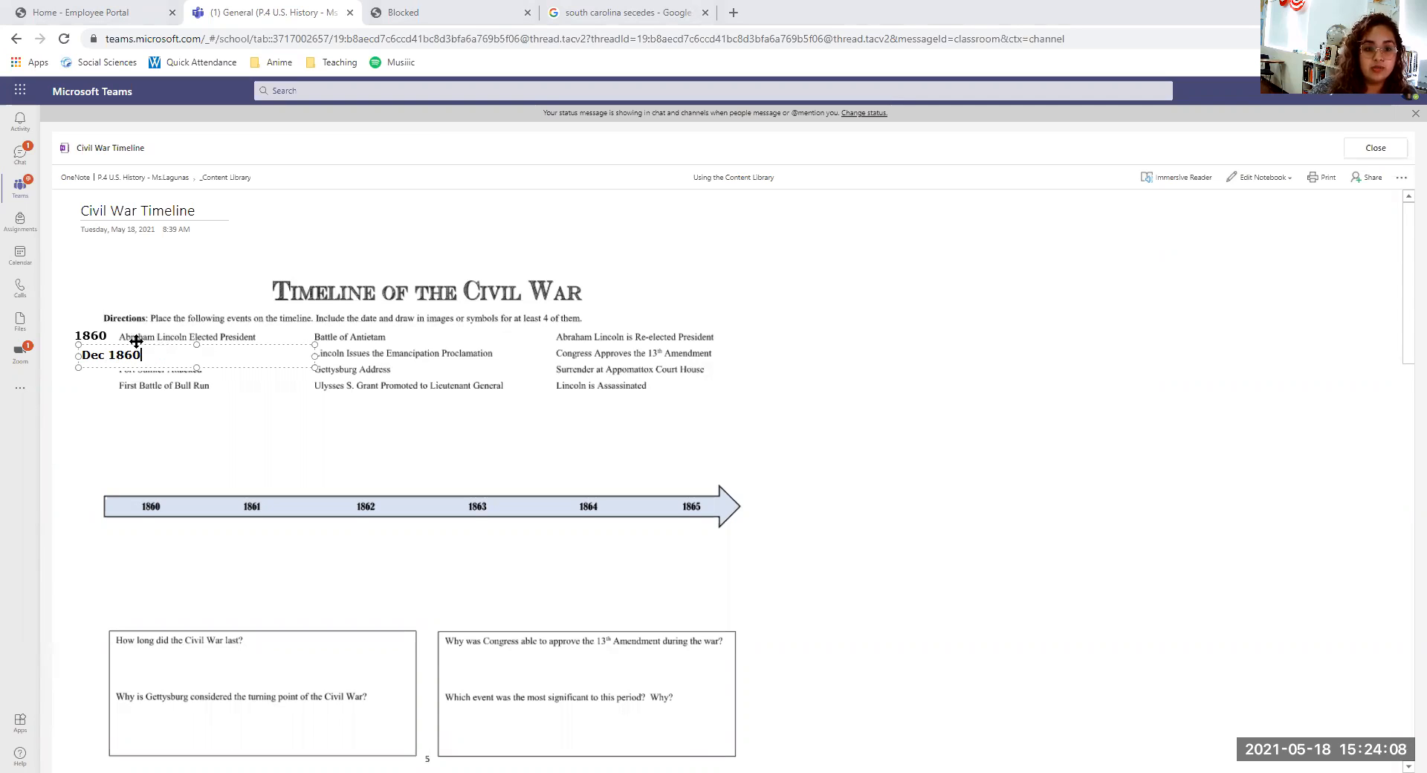
pyautogui.click(215, 441)
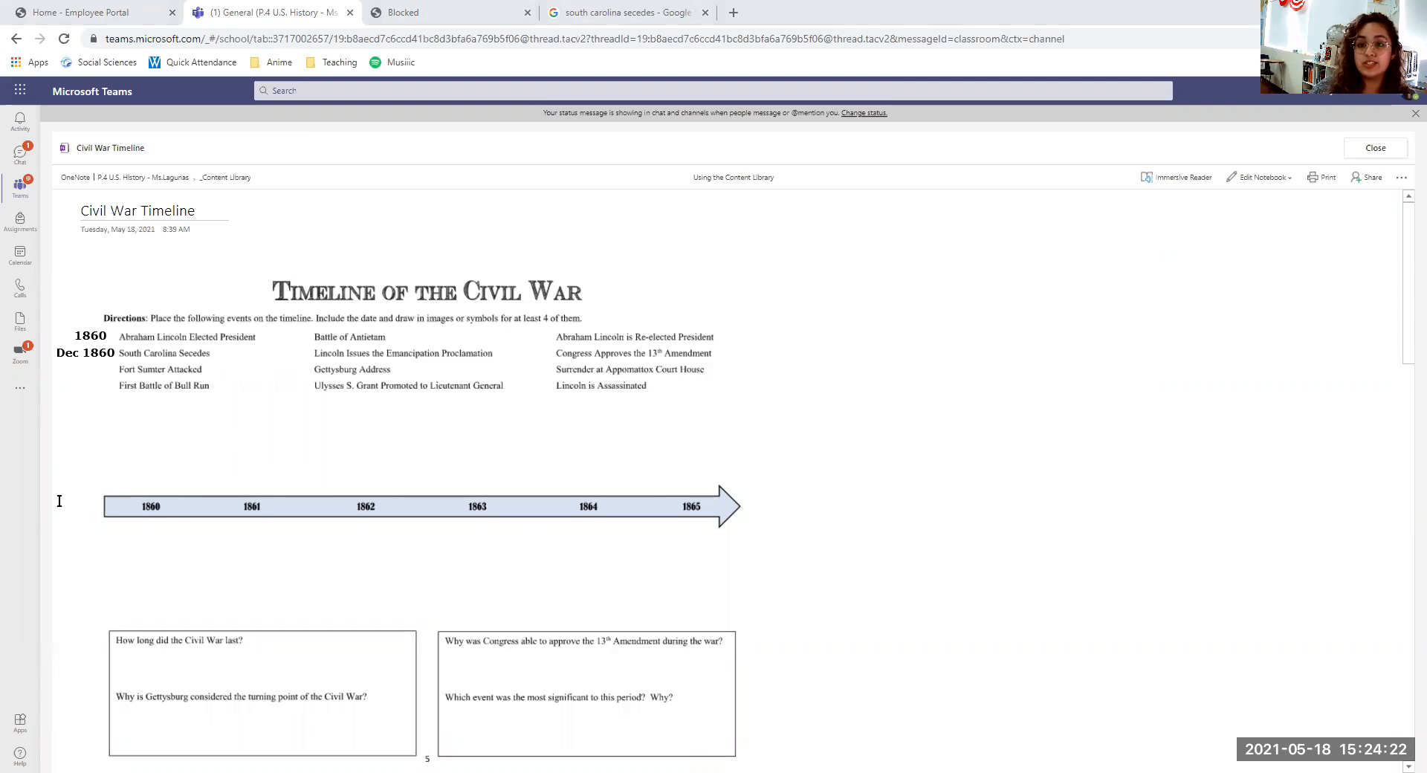
# Step: Add a two-line text label "Abraham Lincoln" / "Elected President" directly above 1860 on the timeline arrow
pyautogui.click(107, 433)
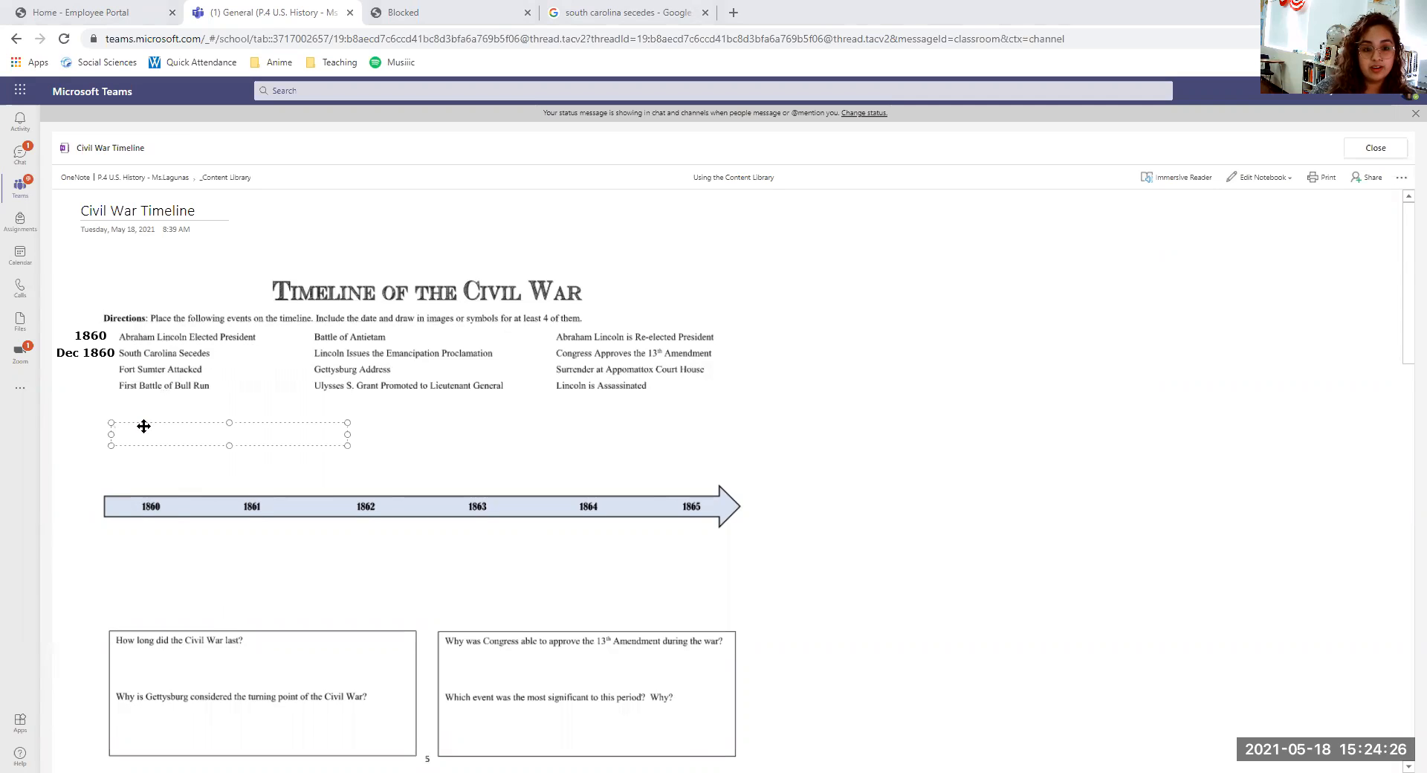
pyautogui.moveTo(143, 438); pyautogui.dragTo(127, 456)
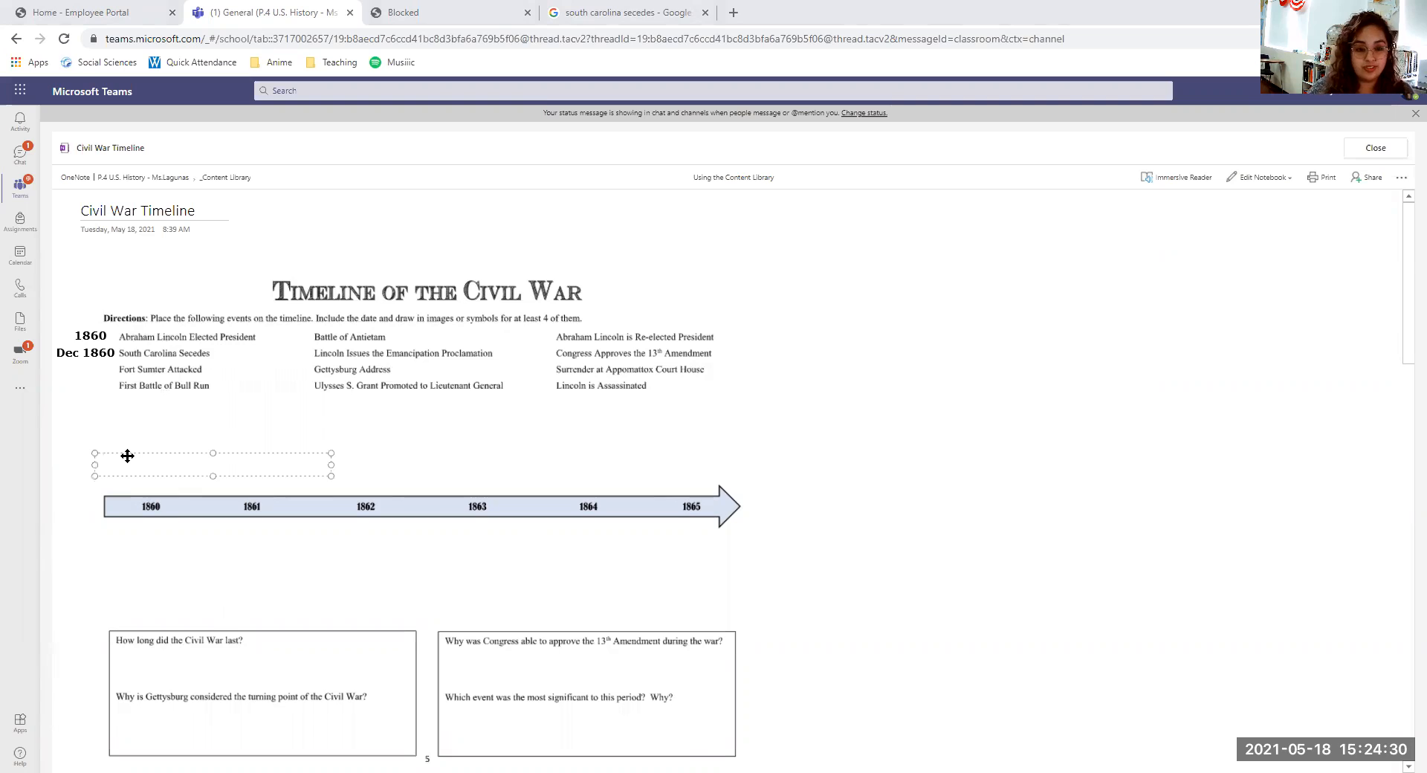
pyautogui.write('Abra')
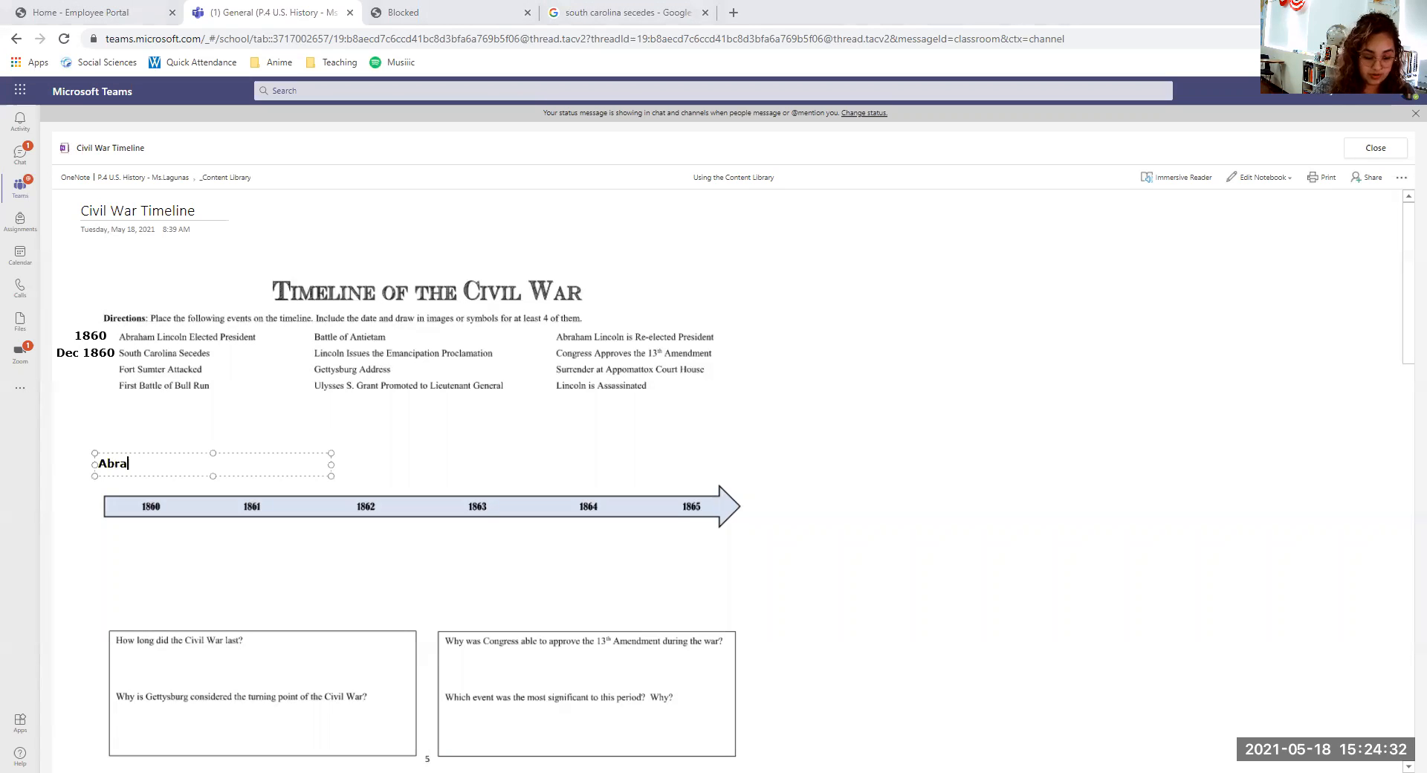
pyautogui.write('ham Lincoln elected P')
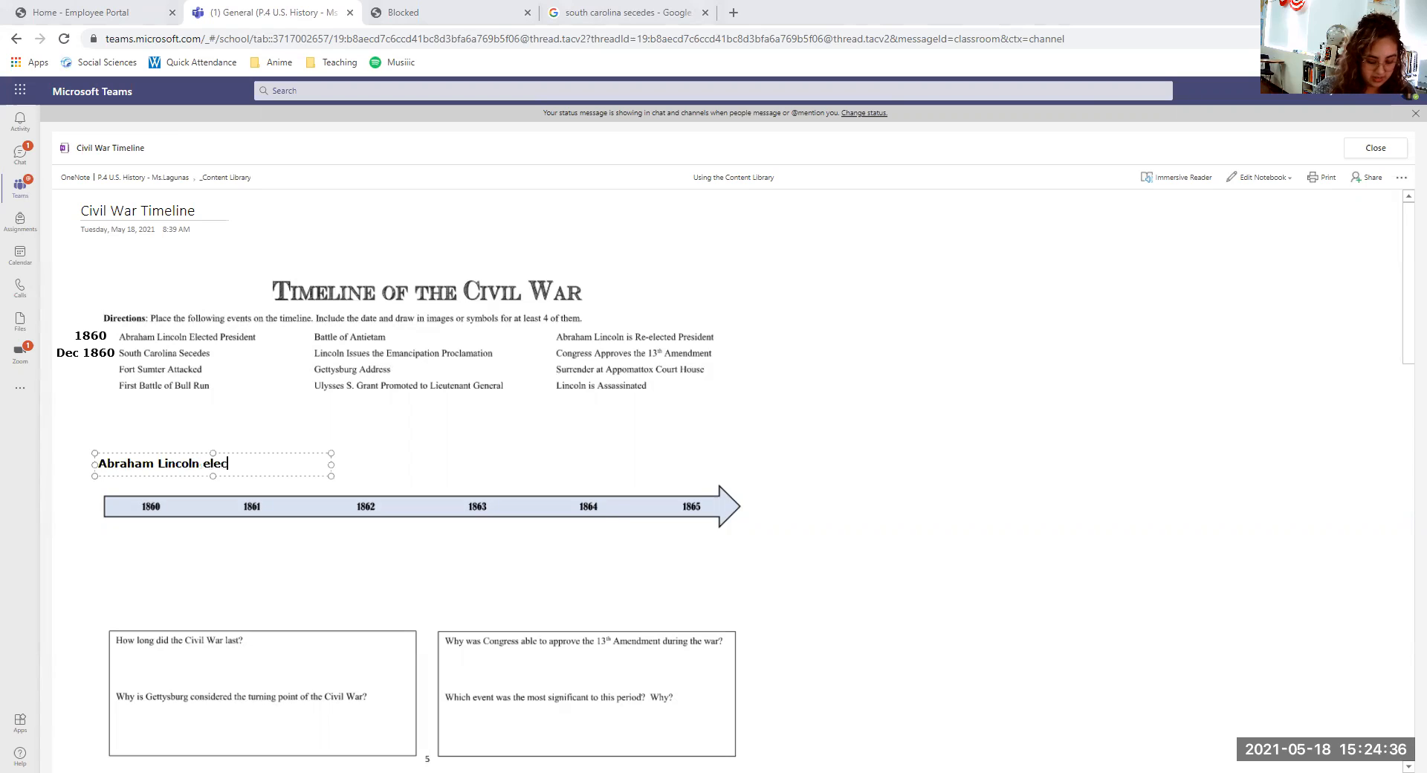
pyautogui.press('BackSpace')
pyautogui.press('BackSpace')
pyautogui.press('BackSpace')
pyautogui.press('BackSpace')
pyautogui.press('BackSpace')
pyautogui.press('BackSpace')
pyautogui.press('BackSpace')
pyautogui.press('BackSpace')
pyautogui.press('BackSpace')
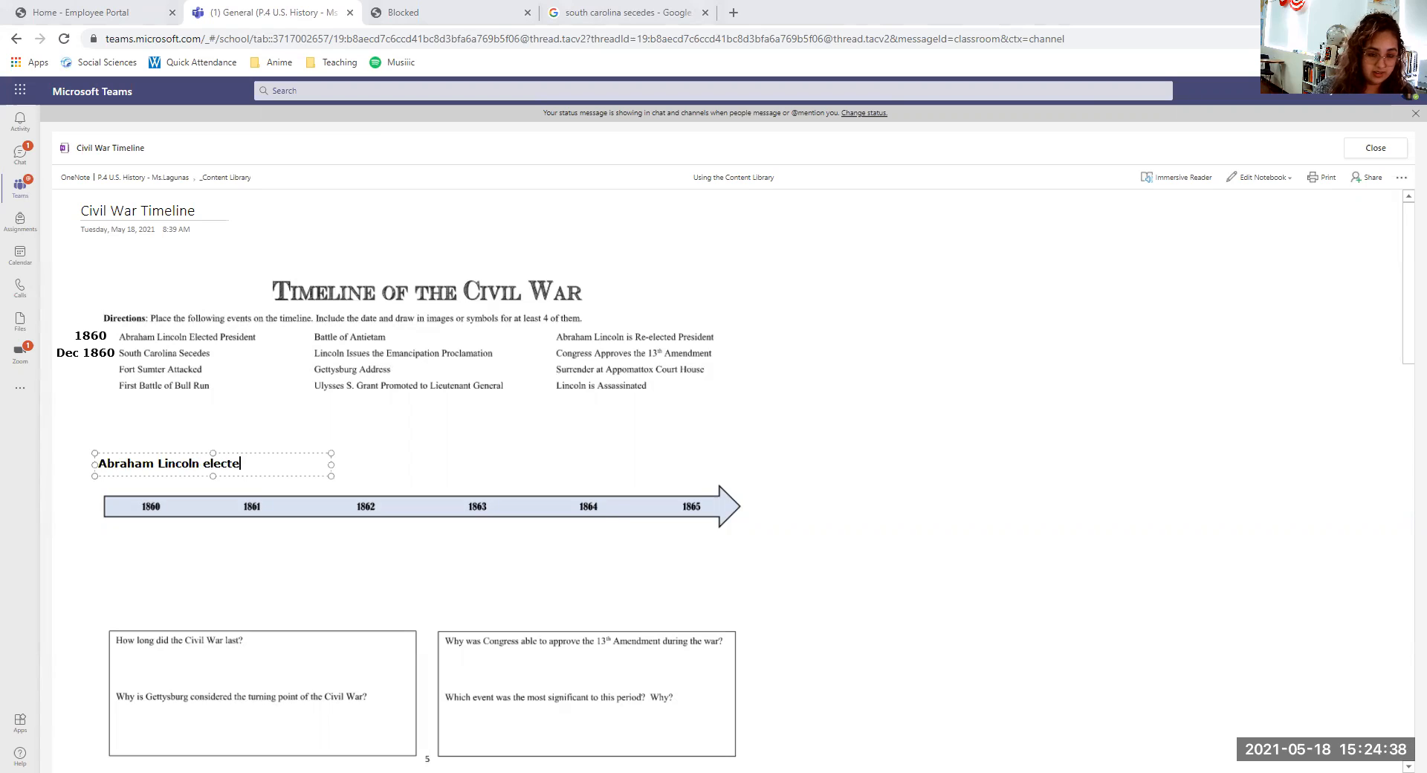
pyautogui.press('Return')
pyautogui.write('Elected President')
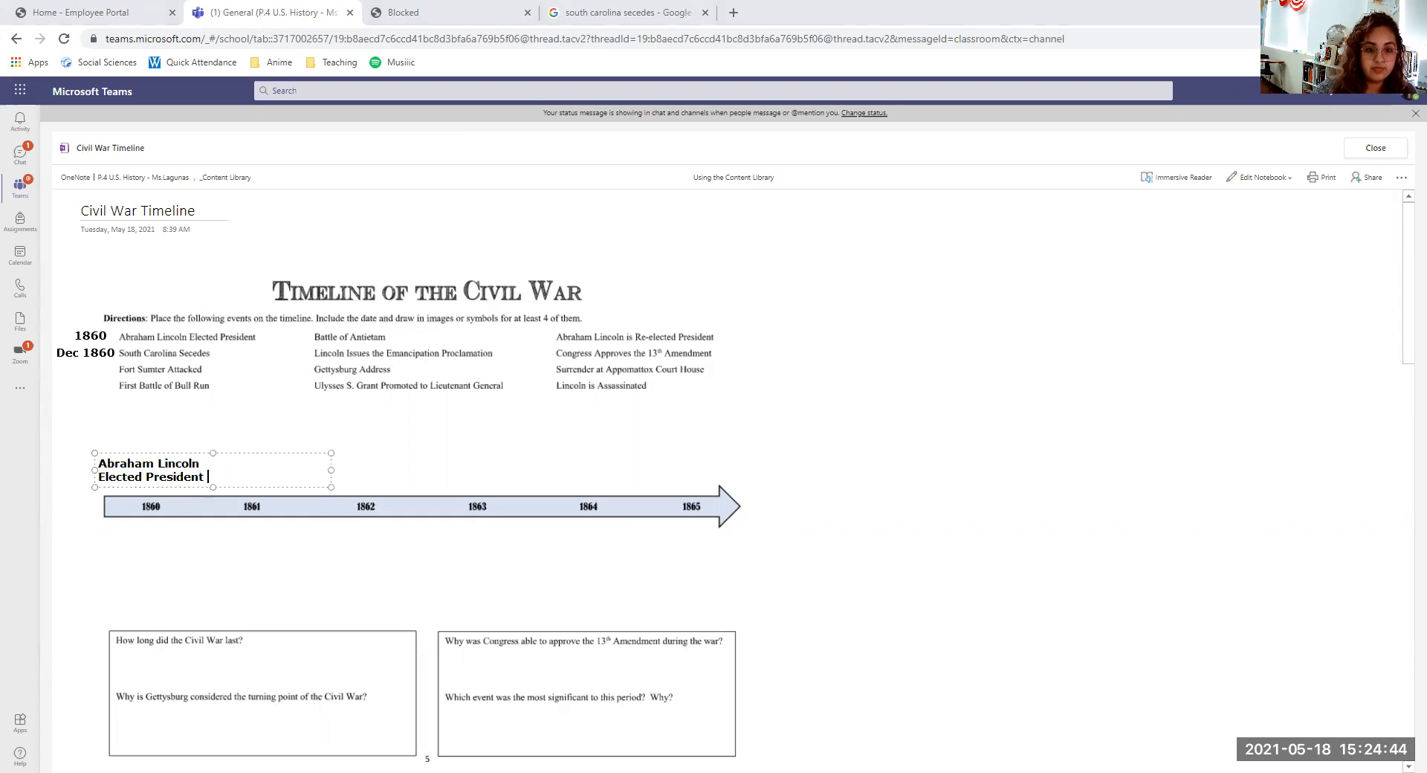
# Step: Add a two-line label "South Carolina" / "Secedes" below 1860 and draw short red marks connecting both event labels to the arrow
pyautogui.click(94, 535)
pyautogui.click(94, 535)
pyautogui.write('South Carolina')
pyautogui.press('Return')
pyautogui.write('Secedes')
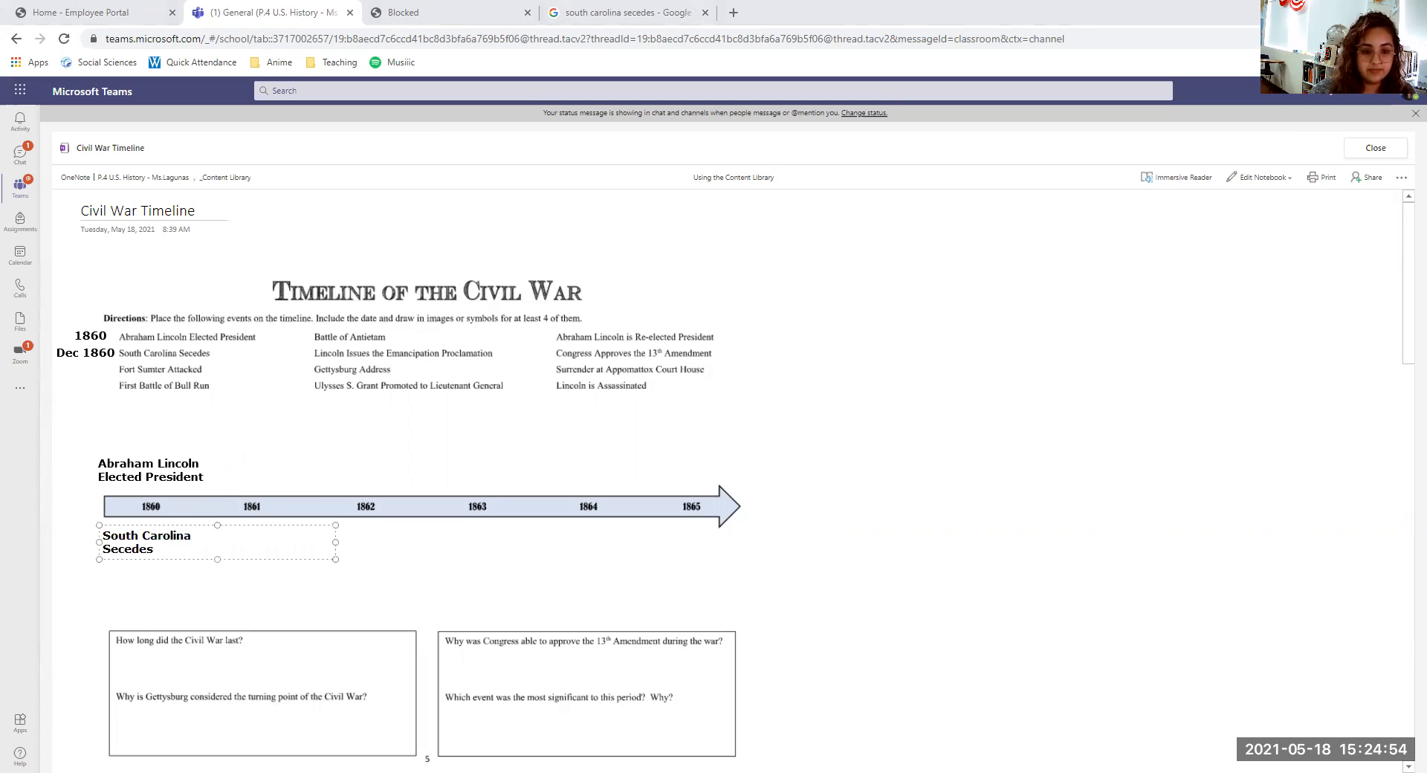
pyautogui.click(155, 608)
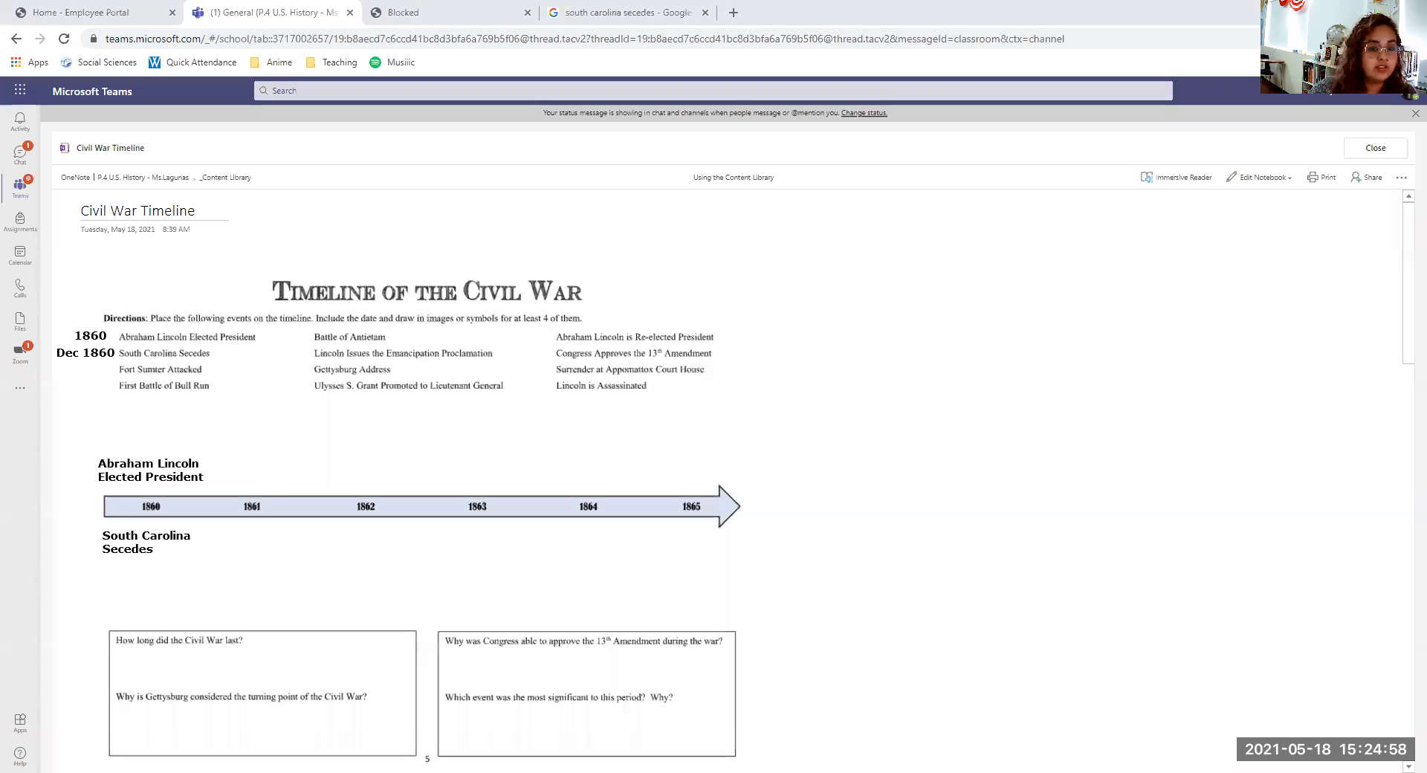
pyautogui.moveTo(135, 481); pyautogui.dragTo(138, 529)
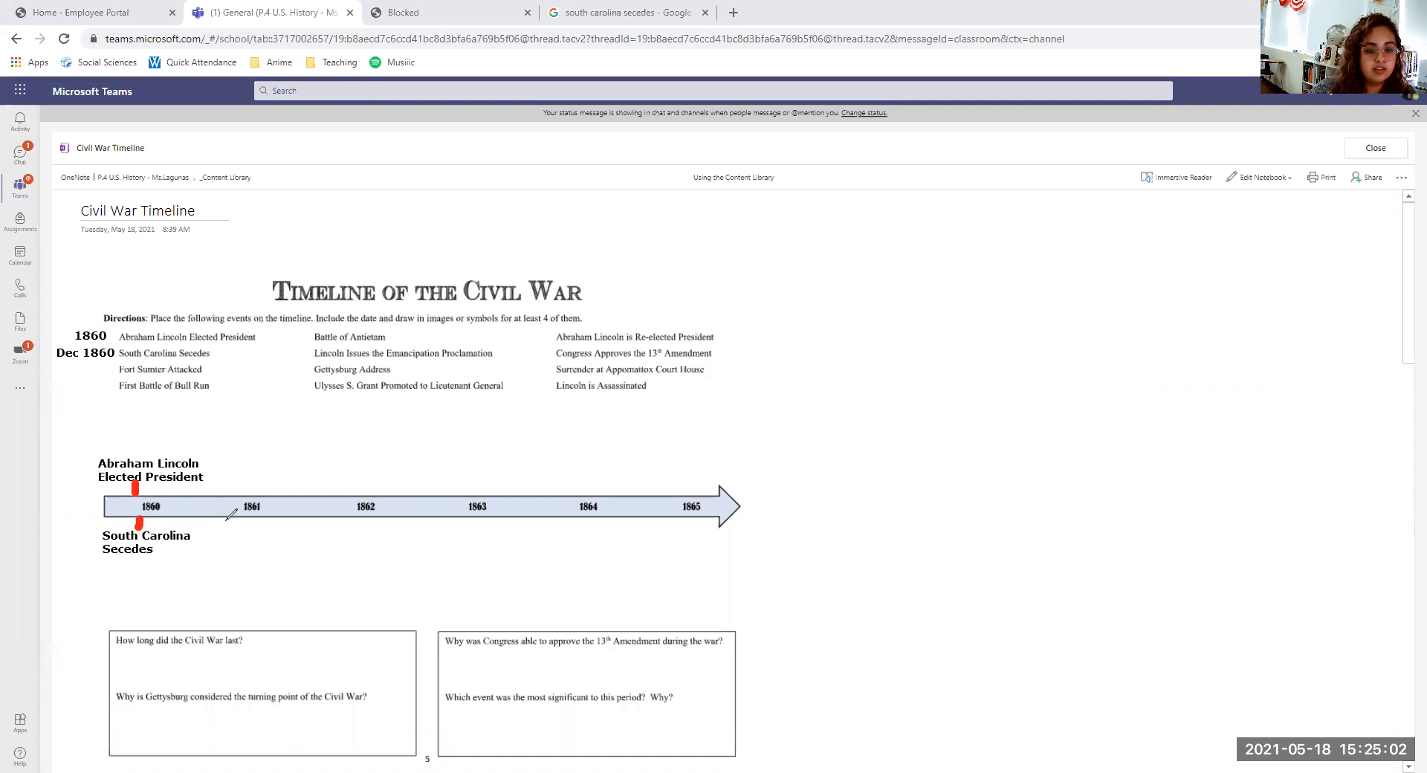